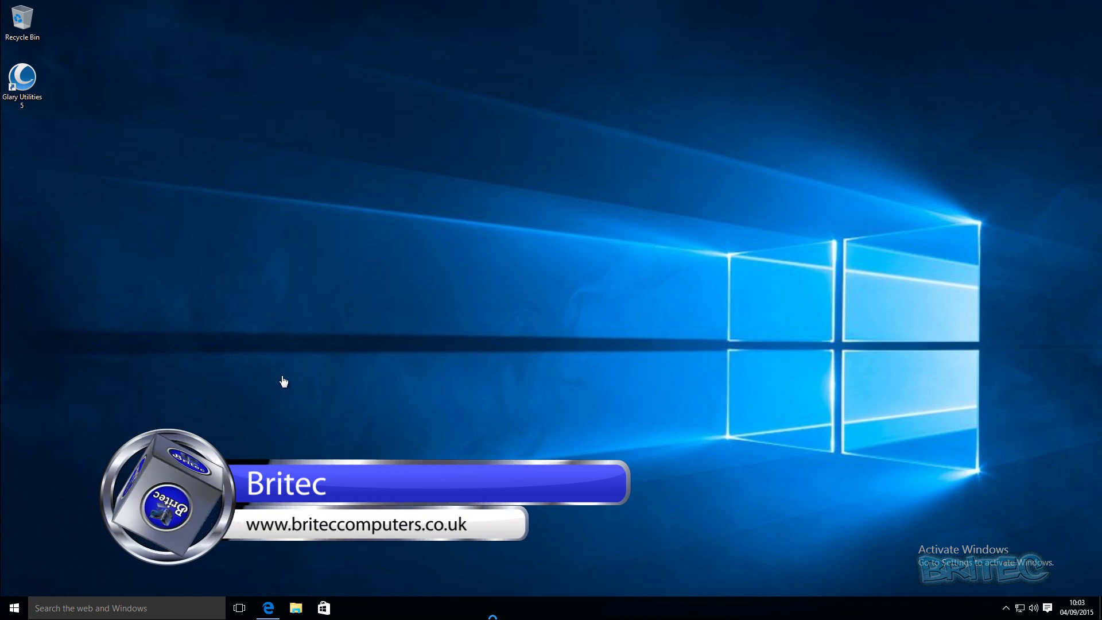
- Launch Microsoft Edge from its taskbar icon
{"action": "left_click", "coordinate": [268, 608]}
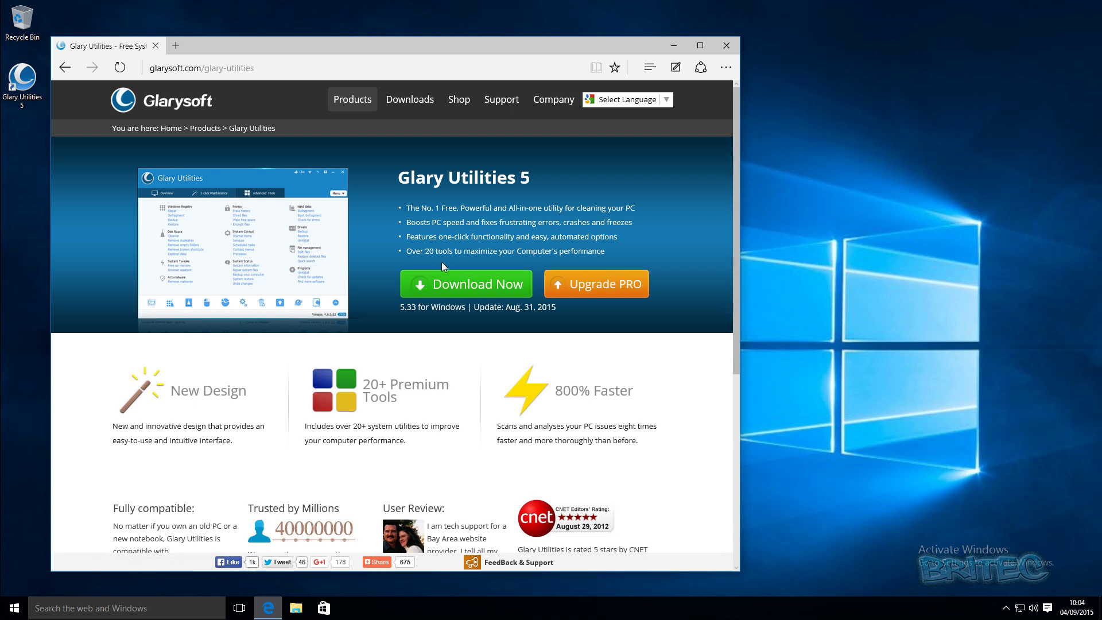
- Check the glarysoft.com Glary Utilities 5 page address, then minimize Edge to the desktop
{"action": "left_click", "coordinate": [397, 69]}
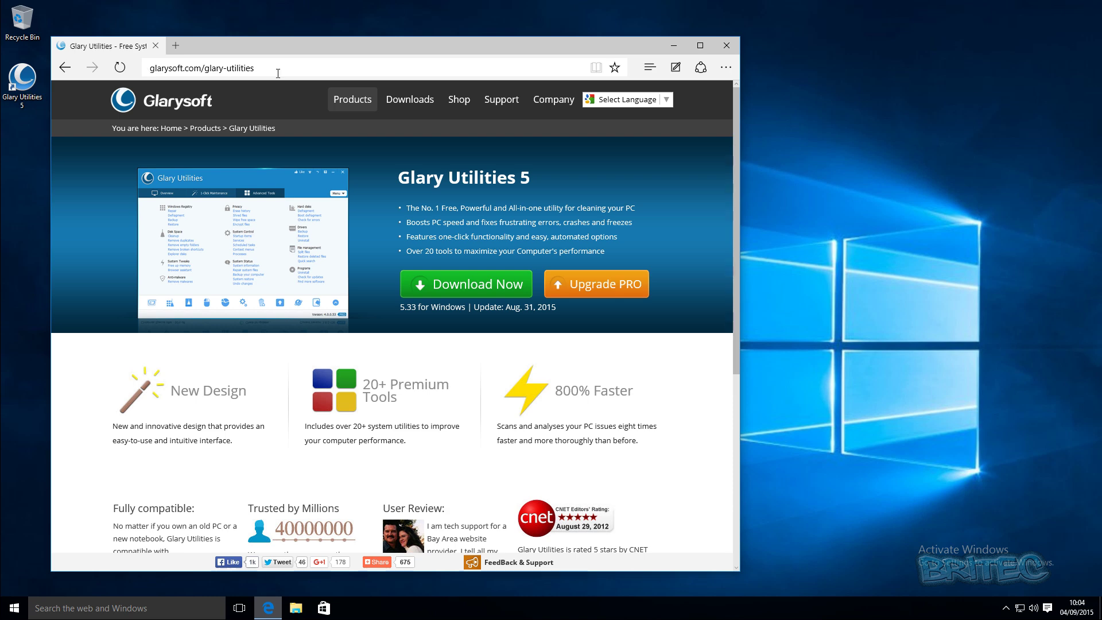
{"action": "left_click", "coordinate": [367, 124]}
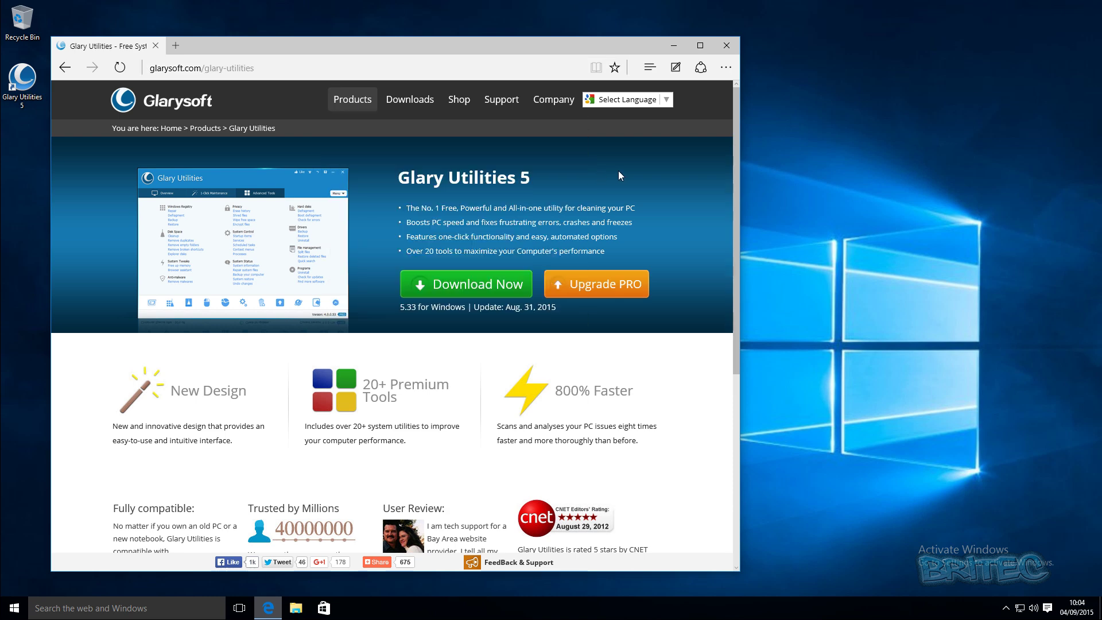
{"action": "left_click", "coordinate": [681, 48]}
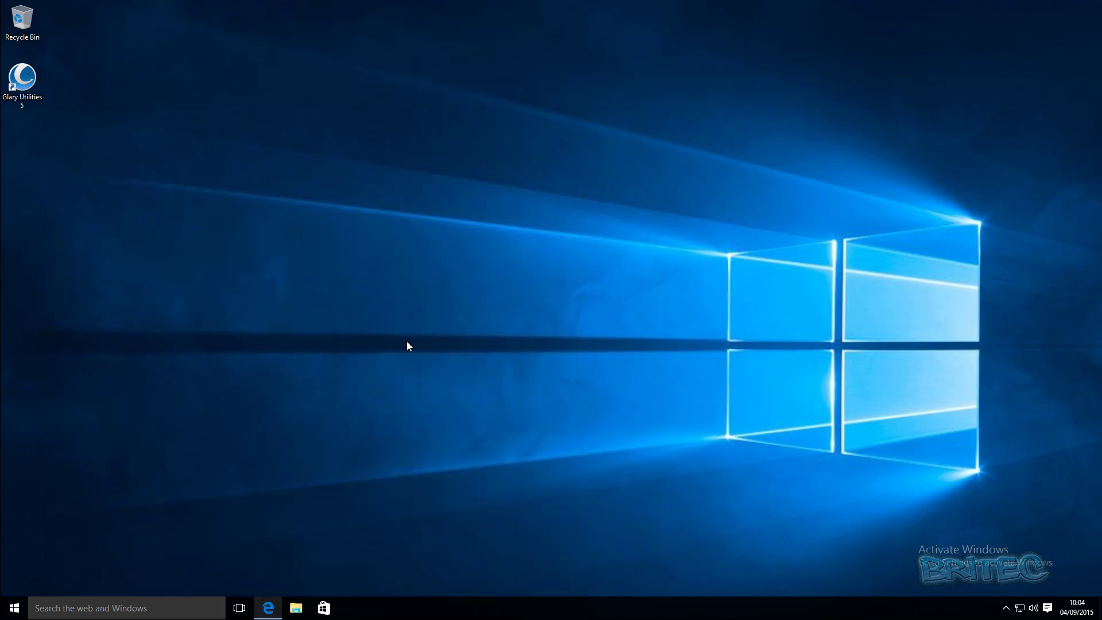
- Start Glary Utilities 5 from its desktop shortcut
{"action": "double_click", "coordinate": [19, 85]}
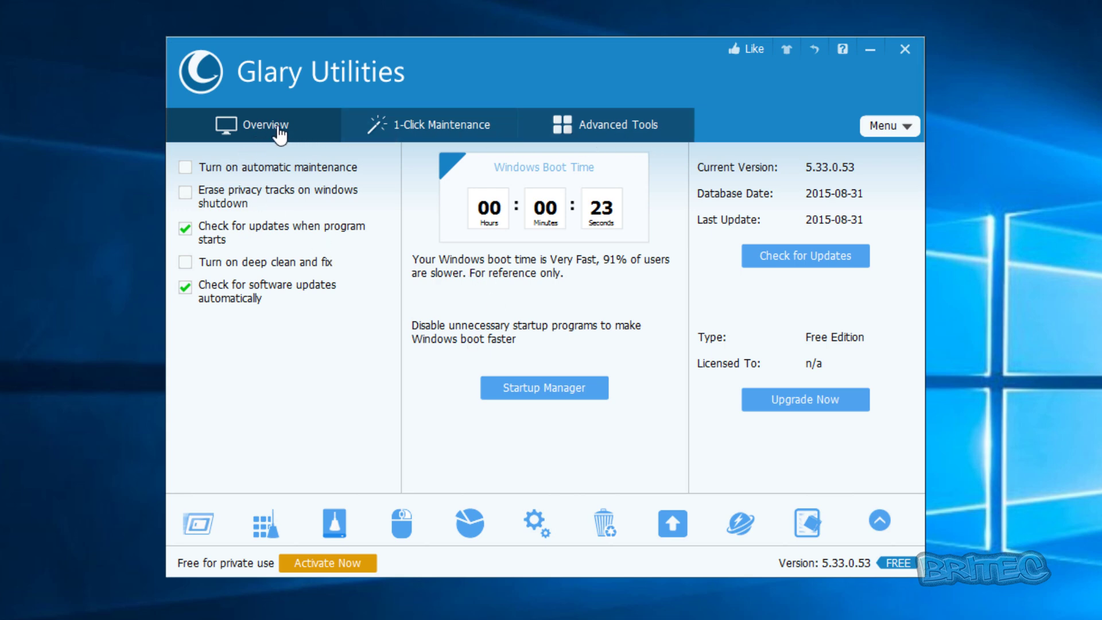
- Show the 1-Click Maintenance checklist, toggling Registry Cleaner off and back on
{"action": "left_click", "coordinate": [441, 135]}
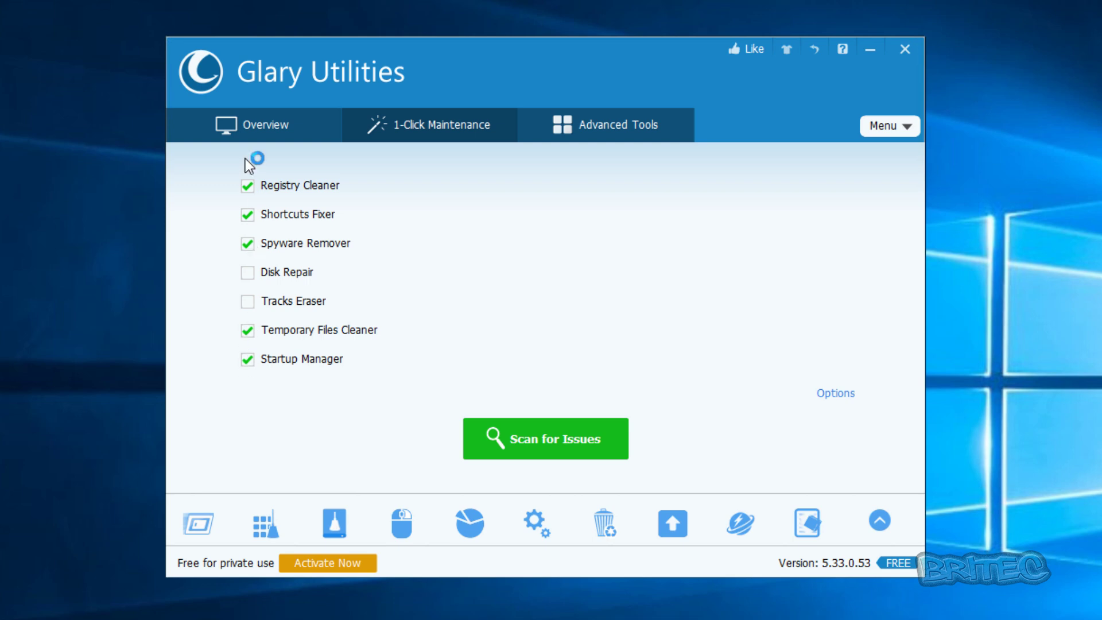
{"action": "left_click", "coordinate": [248, 187]}
{"action": "left_click", "coordinate": [247, 185]}
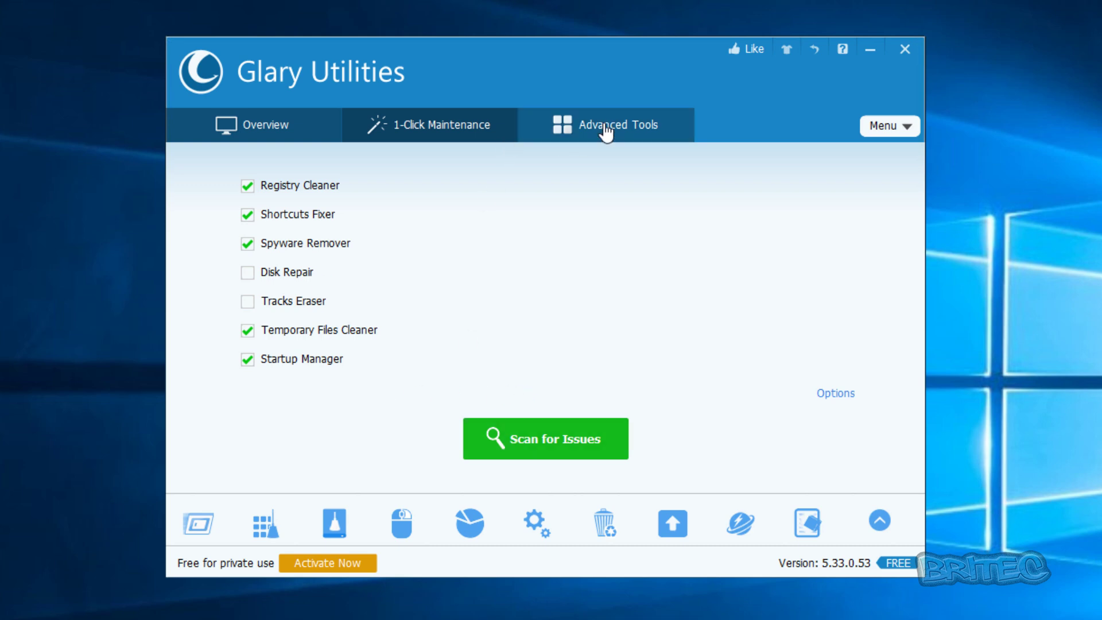
- Browse the Advanced Tools pages, ending on the Clean Up & Repair tool list
{"action": "left_click", "coordinate": [581, 136]}
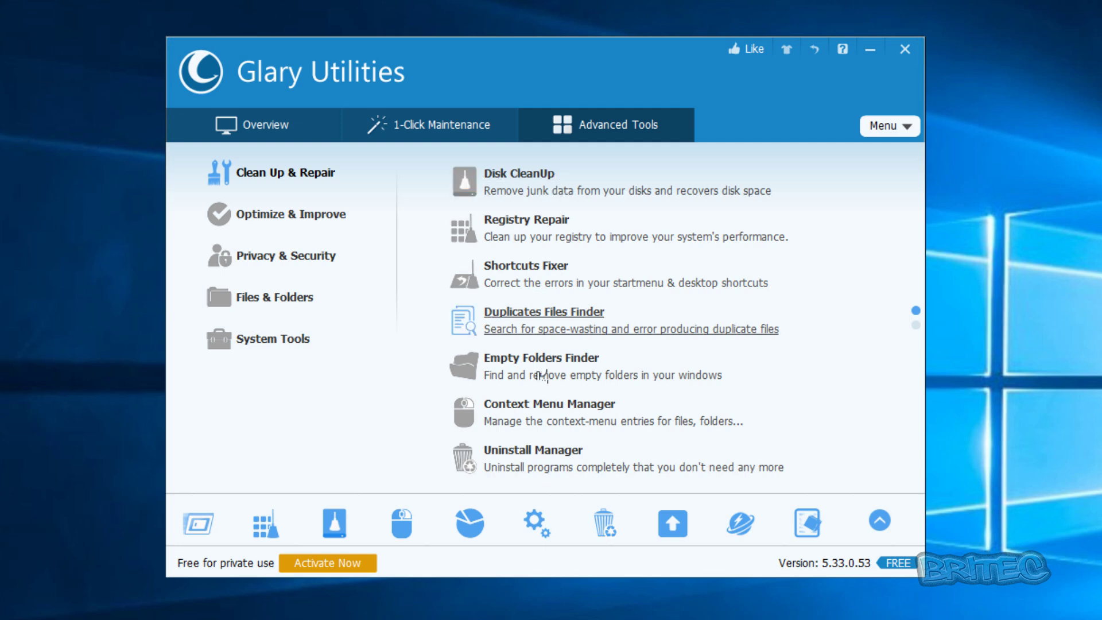
{"action": "left_click", "coordinate": [911, 324]}
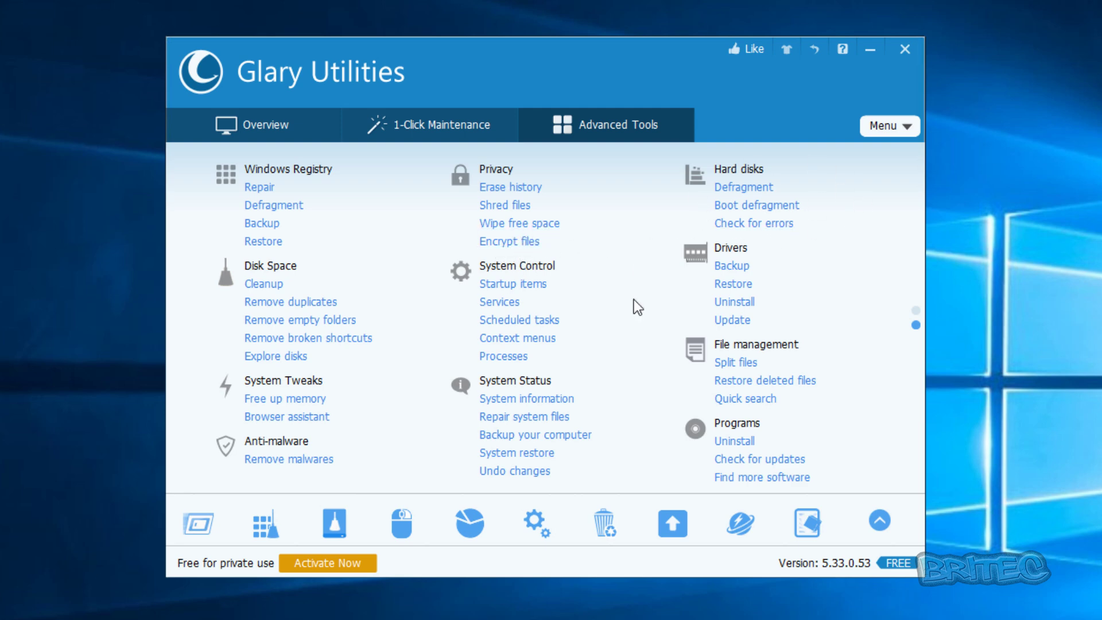
{"action": "left_click", "coordinate": [915, 310]}
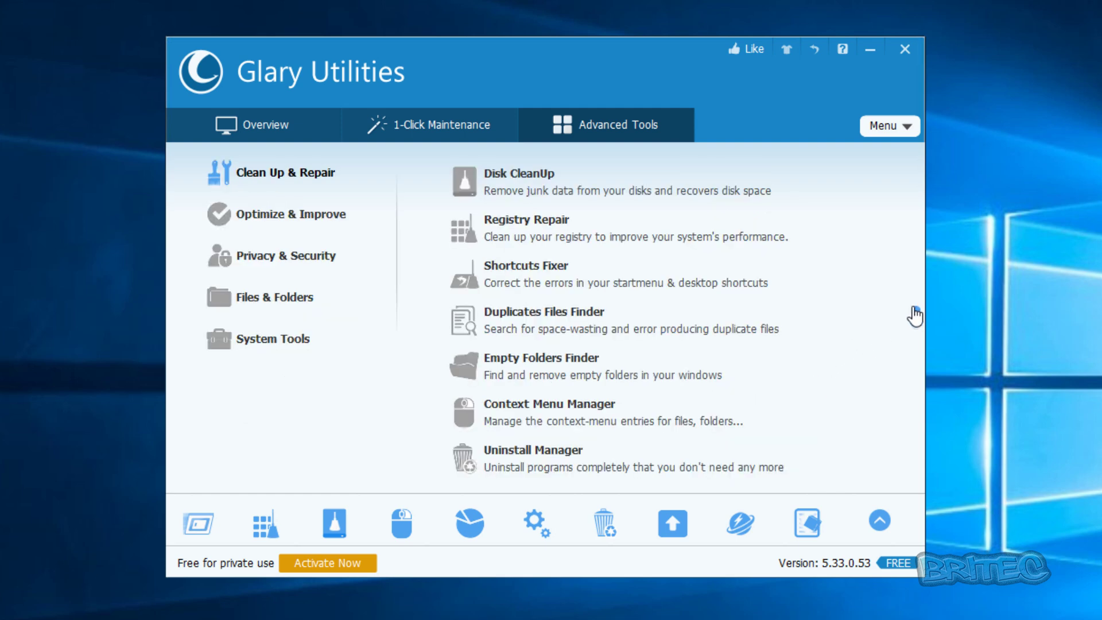
- Switch back to the Overview tab
{"action": "left_click", "coordinate": [235, 137]}
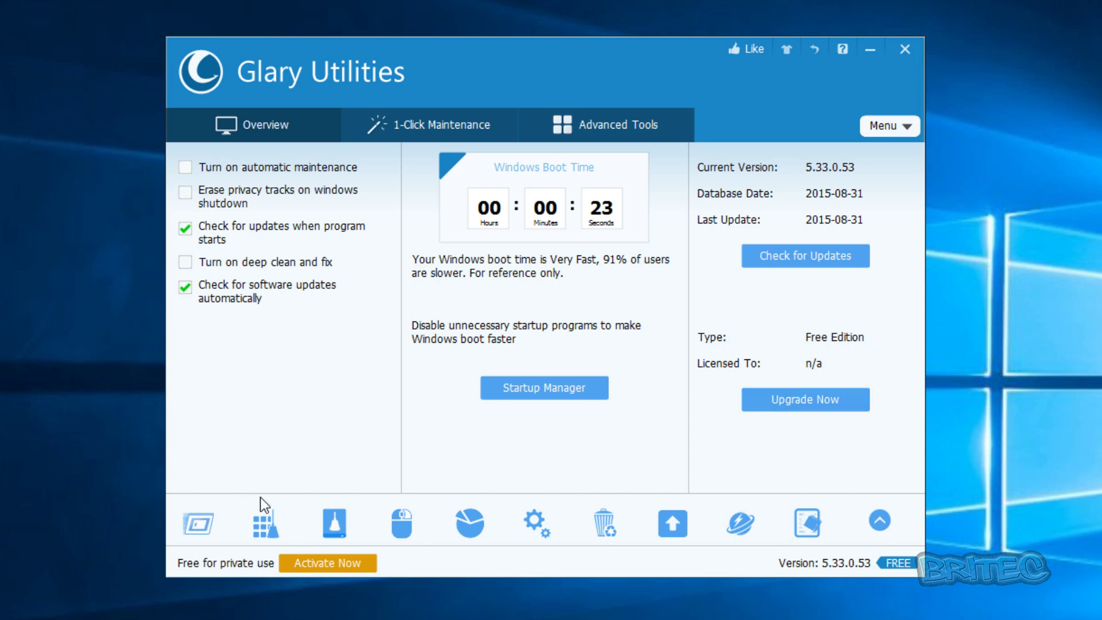
- In Startup Manager's Startup Programs list, switch OneDrive's startup toggle off
{"action": "left_click", "coordinate": [196, 522]}
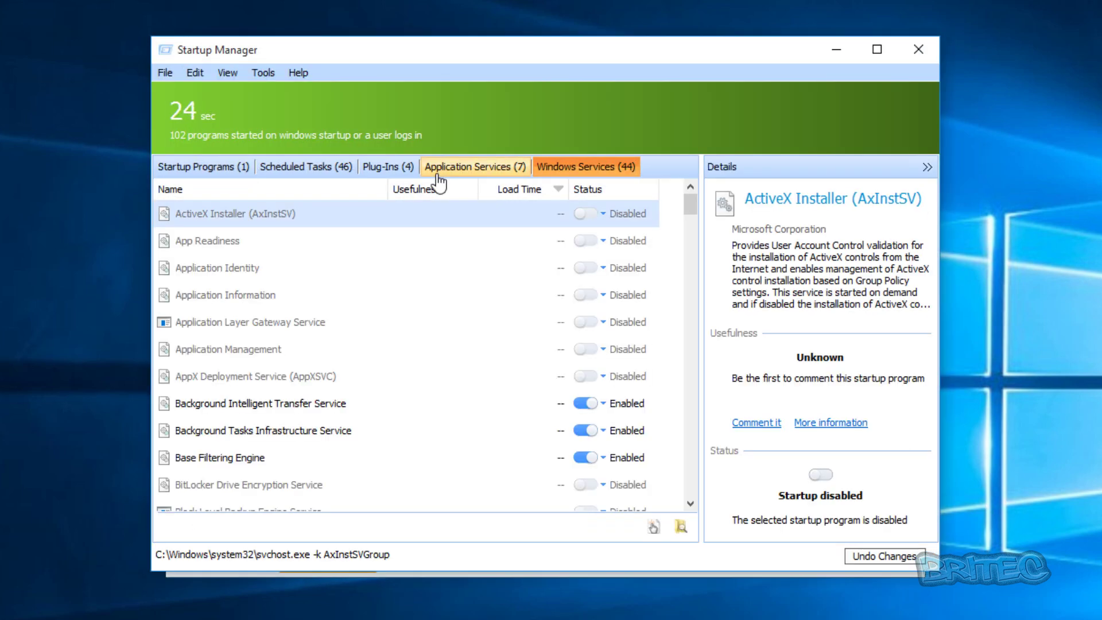
{"action": "mouse_move", "coordinate": [411, 53]}
{"action": "left_mouse_down"}
{"action": "mouse_move", "coordinate": [421, 62]}
{"action": "mouse_move", "coordinate": [404, 59]}
{"action": "left_mouse_up"}
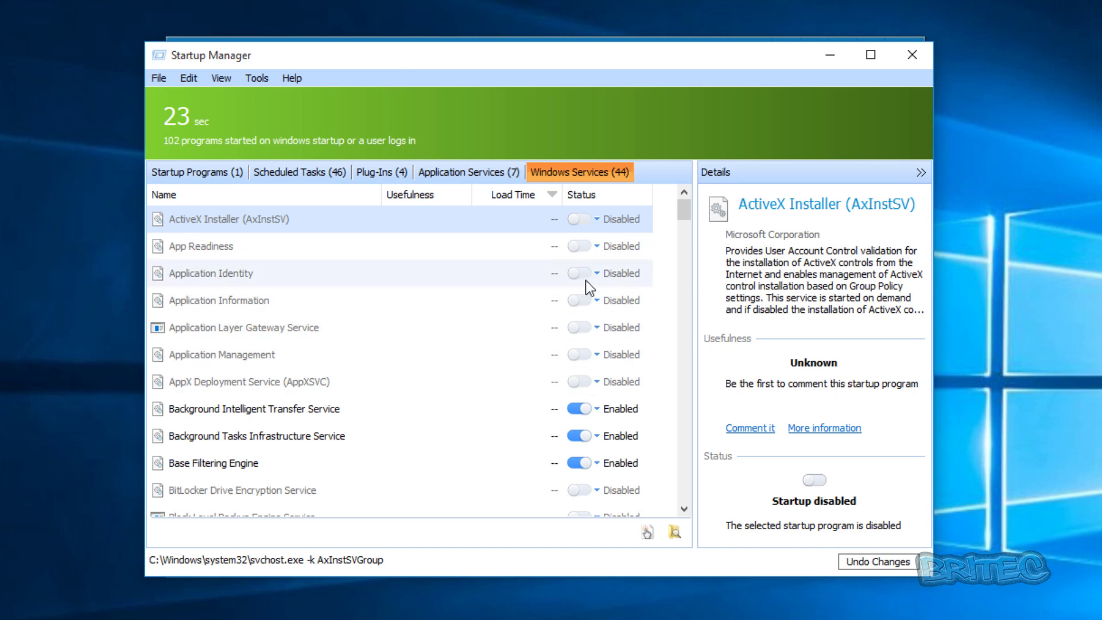
{"action": "left_click", "coordinate": [201, 172]}
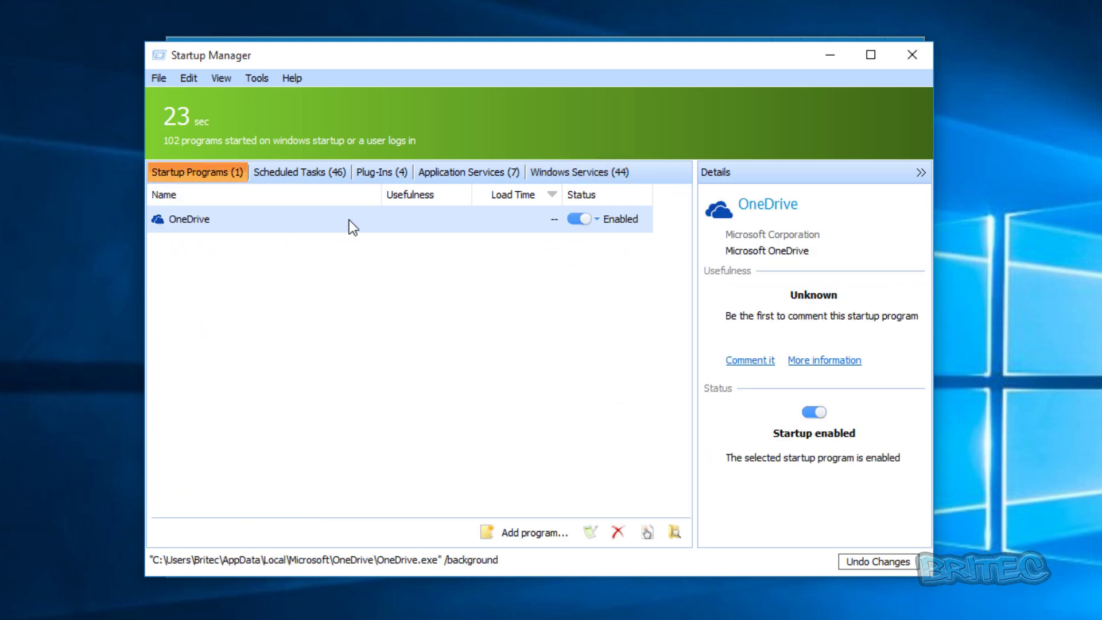
{"action": "left_click", "coordinate": [579, 219]}
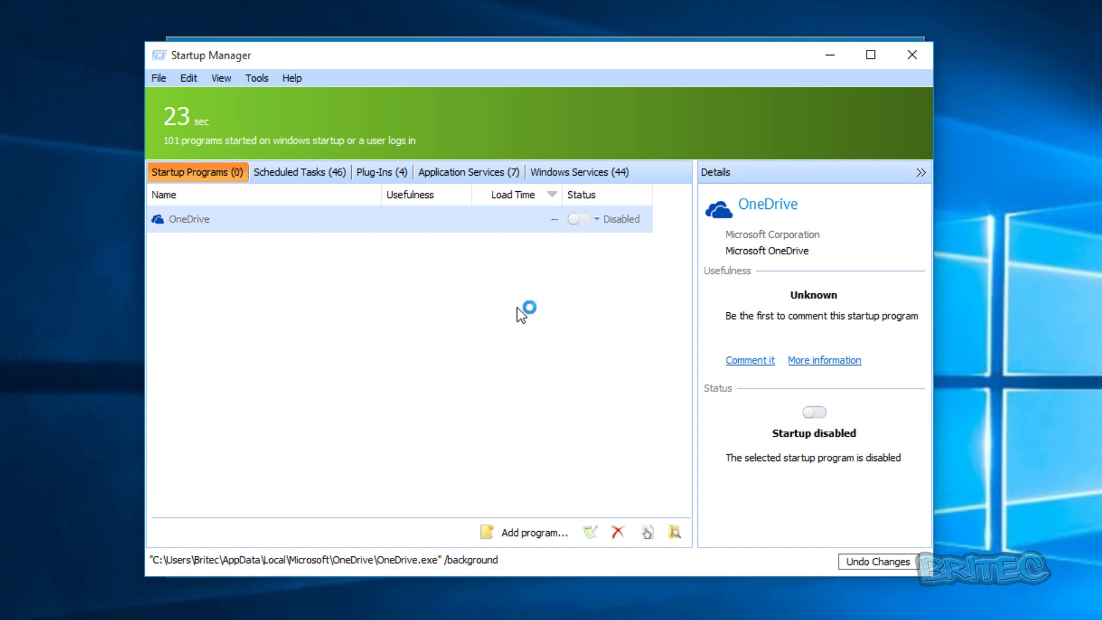
{"action": "left_click", "coordinate": [576, 227]}
{"action": "left_click", "coordinate": [577, 229]}
{"action": "left_click", "coordinate": [591, 226]}
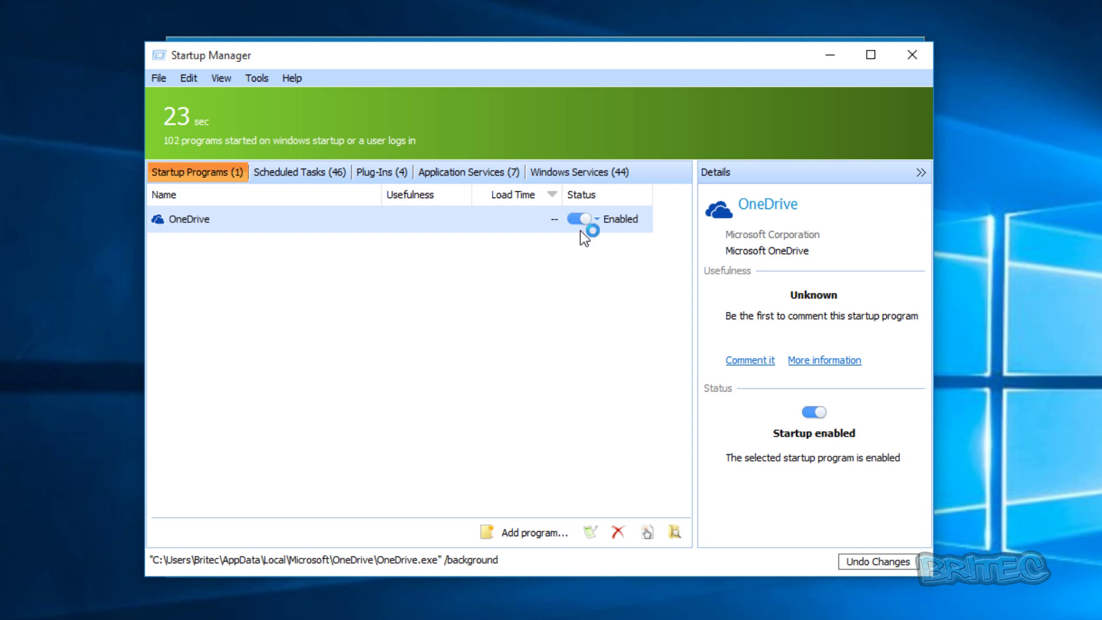
{"action": "left_click", "coordinate": [583, 229]}
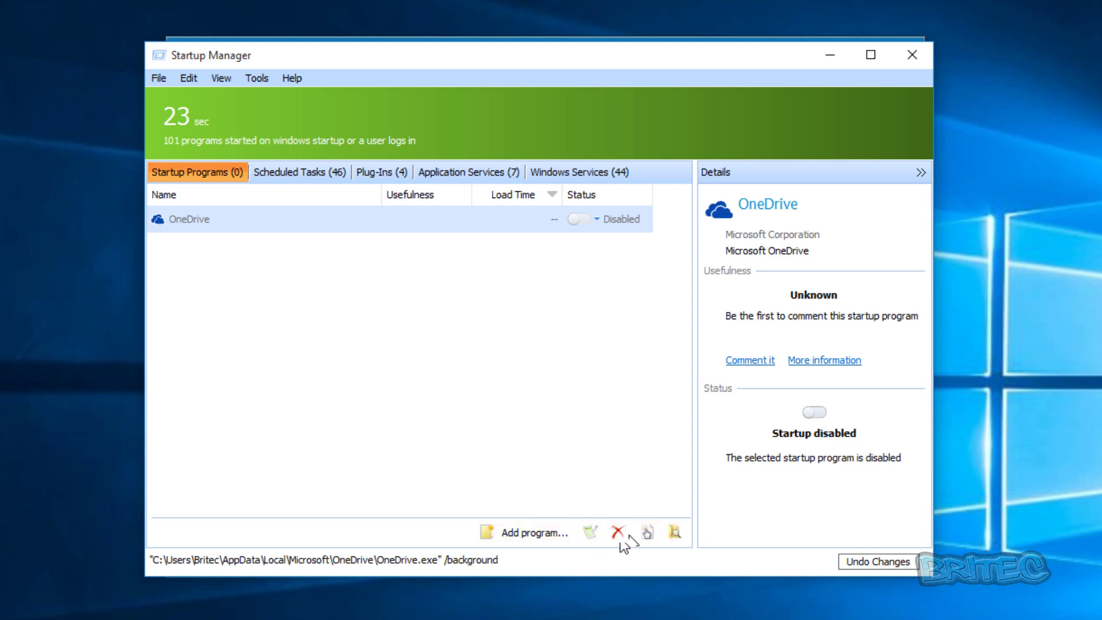
- Toggle the Diagnostics scheduled task off and on, then list the four startup plug-ins
{"action": "left_click", "coordinate": [285, 174]}
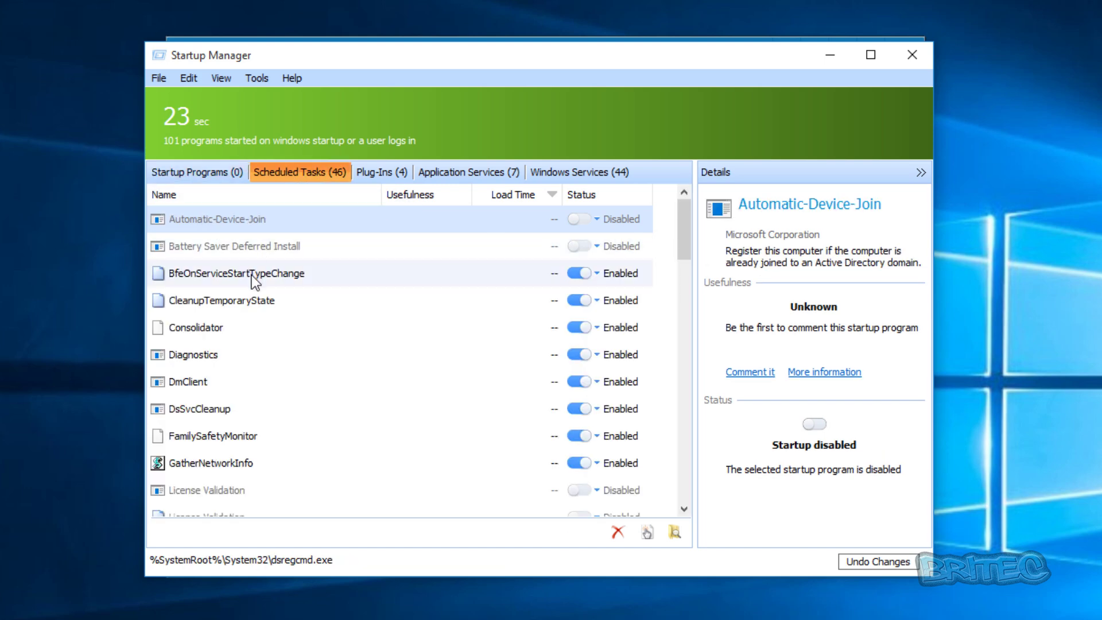
{"action": "left_click", "coordinate": [579, 355]}
{"action": "left_click", "coordinate": [579, 356]}
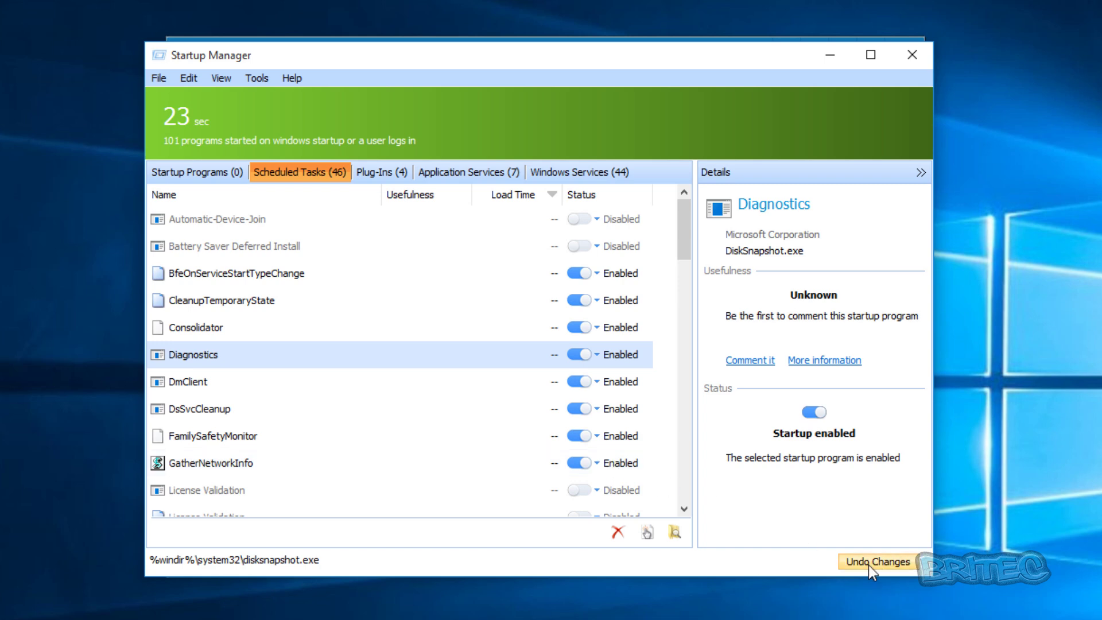
{"action": "left_click", "coordinate": [379, 173]}
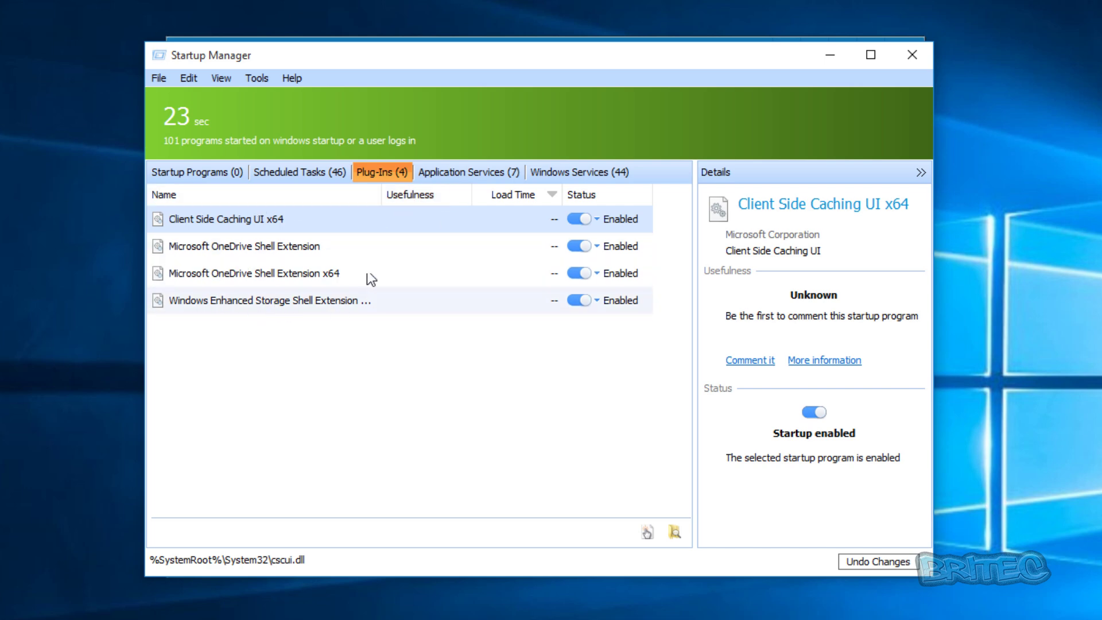
{"action": "left_click", "coordinate": [462, 174]}
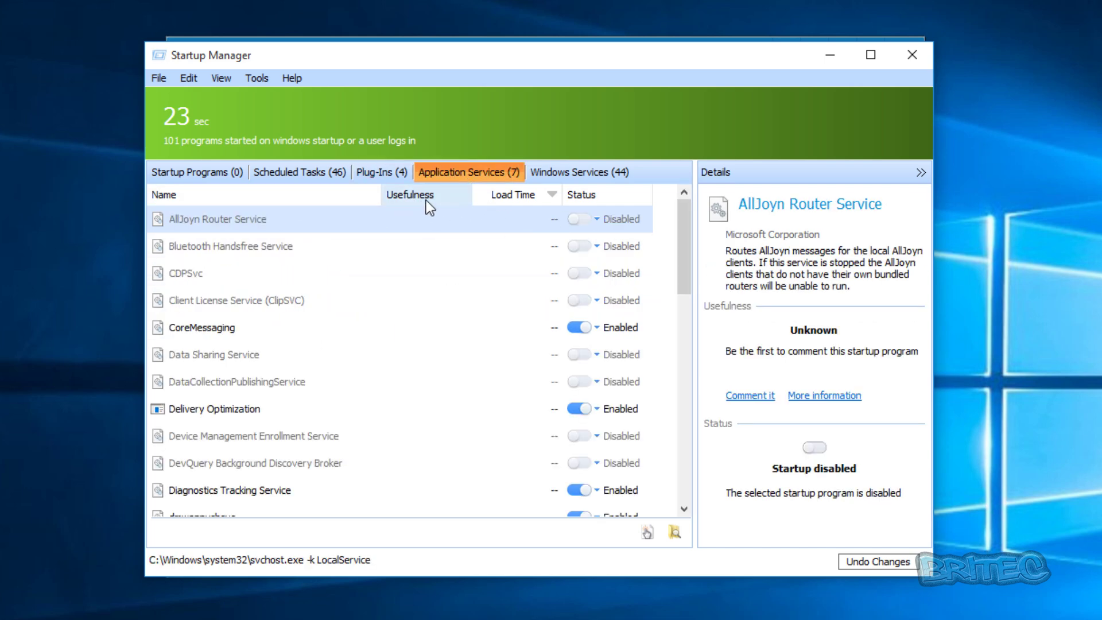
{"action": "left_click", "coordinate": [570, 175]}
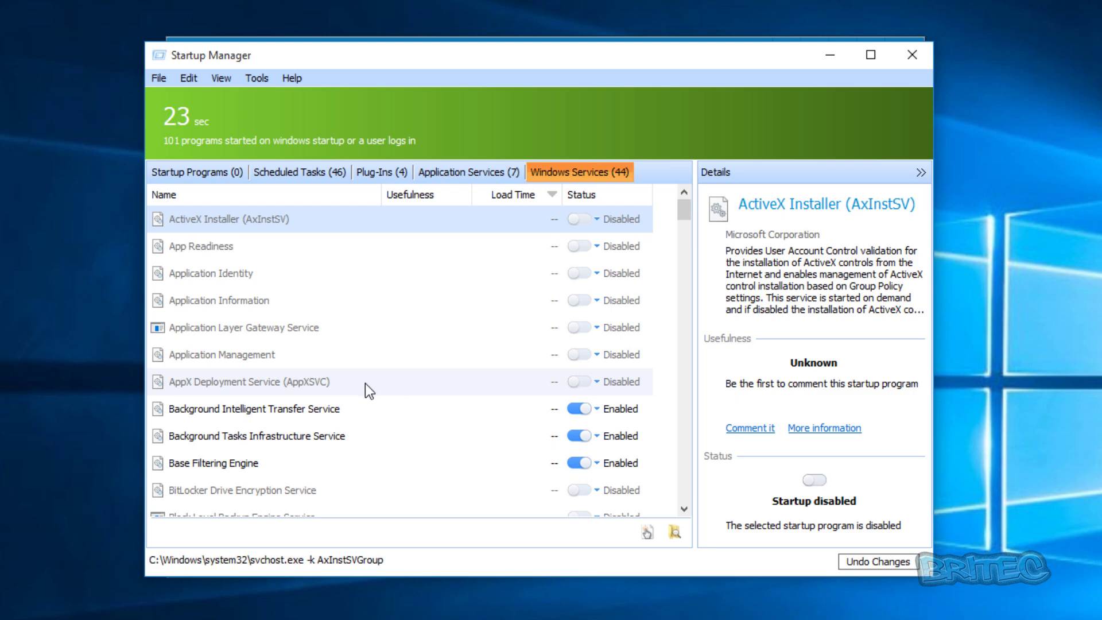
{"action": "scroll", "coordinate": [365, 383], "scroll_direction": "down", "scroll_amount": 4}
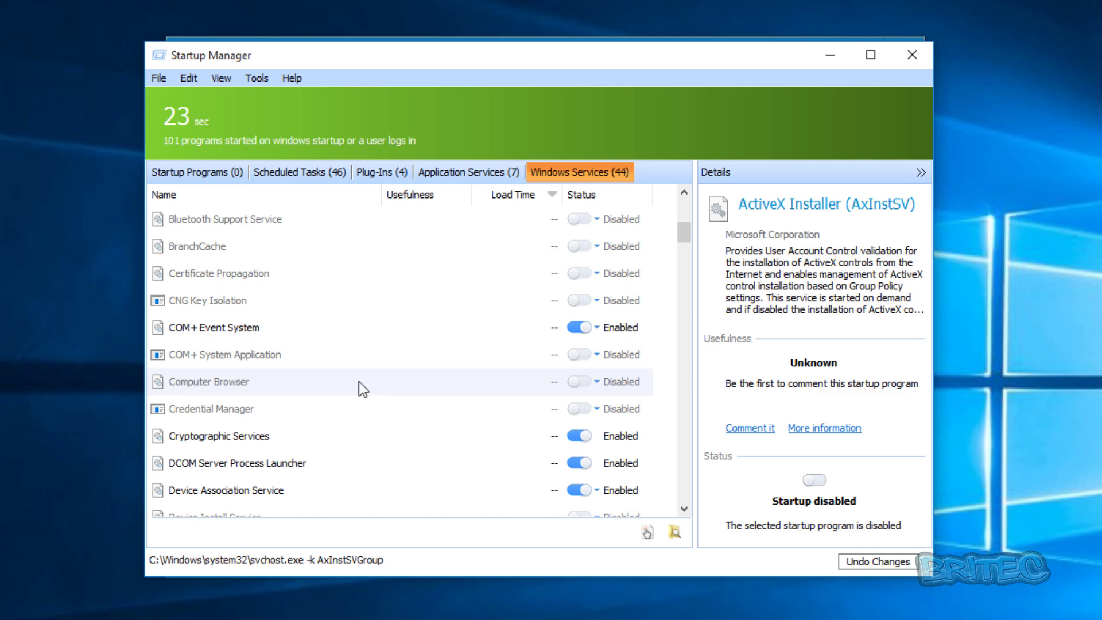
{"action": "scroll", "coordinate": [359, 384], "scroll_direction": "down", "scroll_amount": 2}
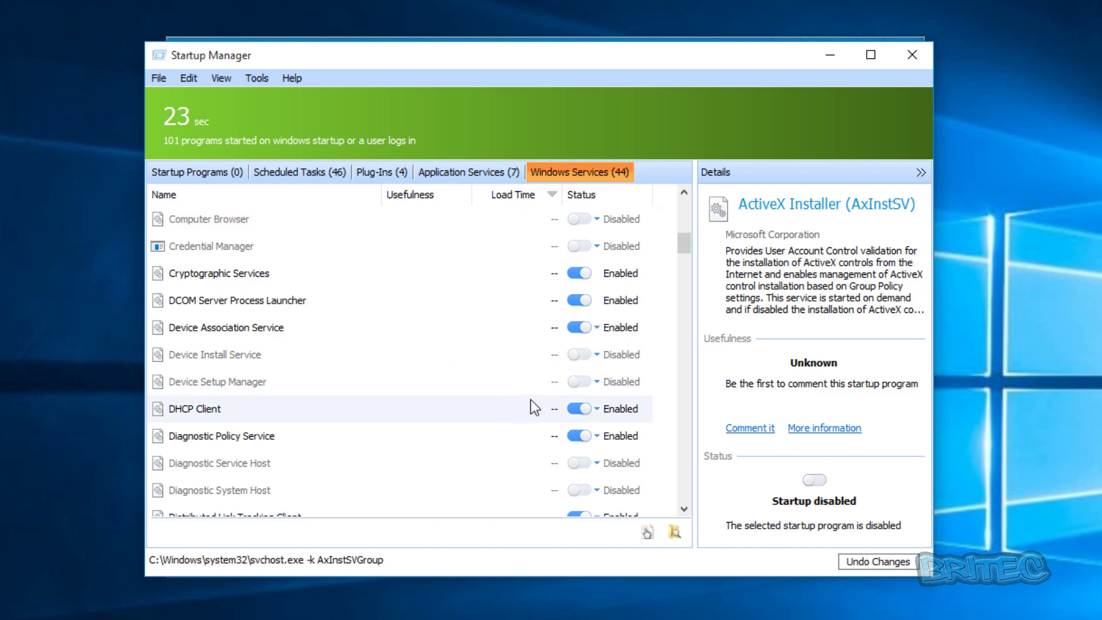
{"action": "left_click", "coordinate": [305, 410]}
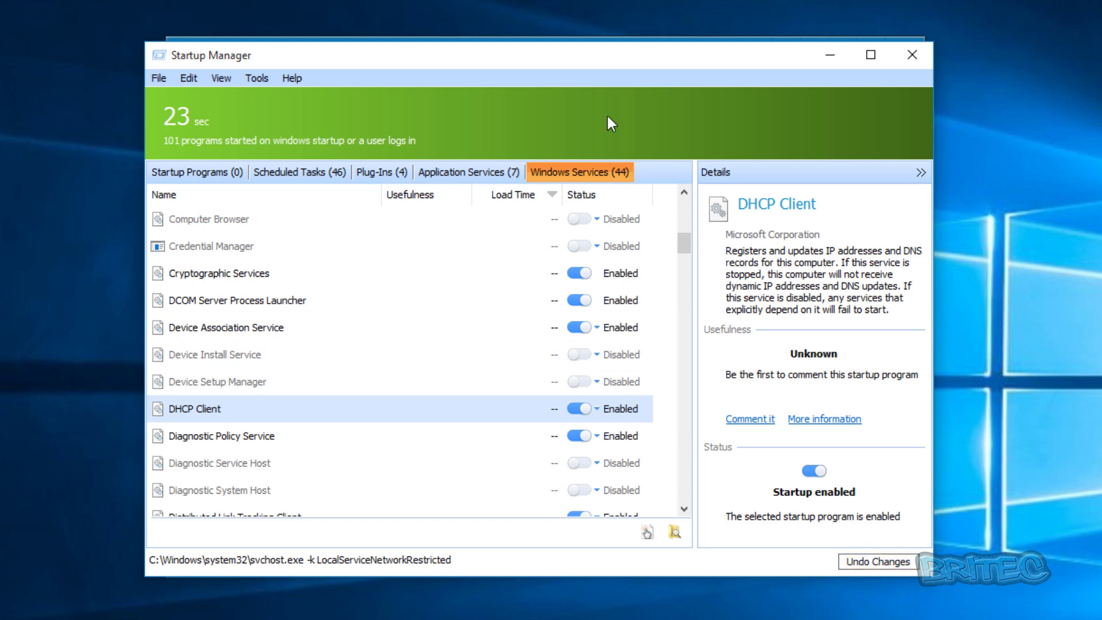
{"action": "left_click", "coordinate": [910, 55]}
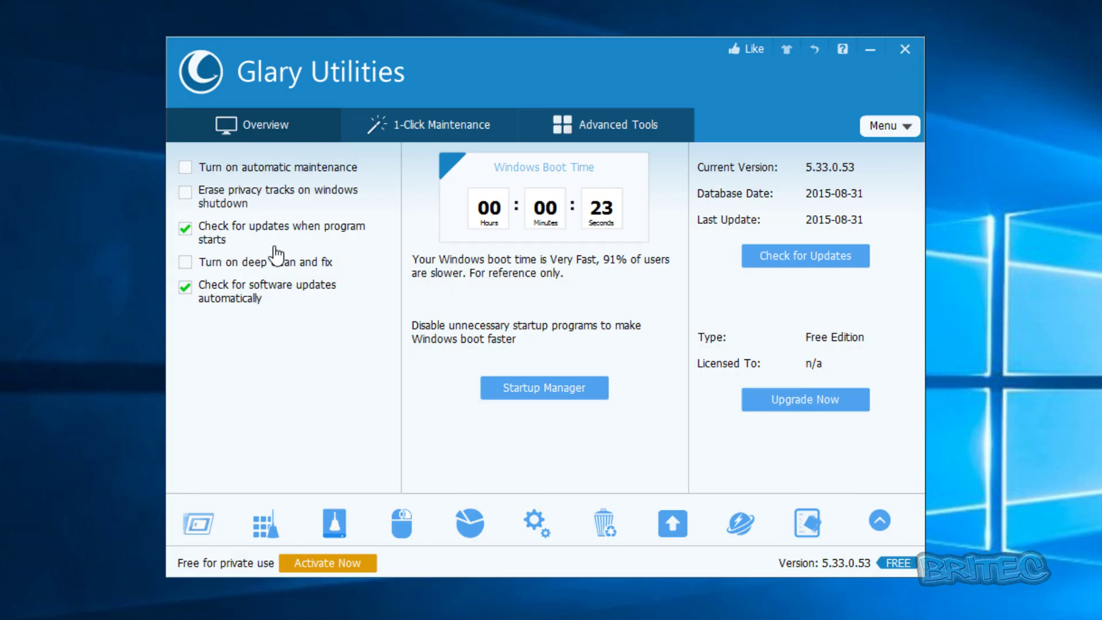
- Run Registry Repair and let its scan find 65 problems
{"action": "left_click", "coordinate": [267, 524]}
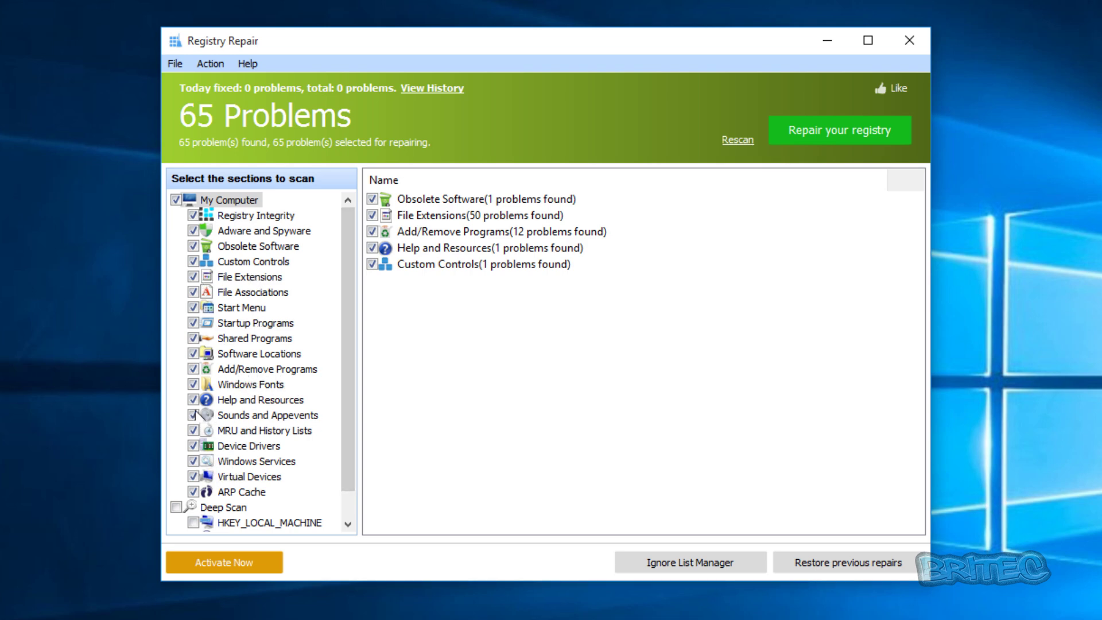
- Try to enable Deep Scan and dismiss the License Manager prompt
{"action": "left_click_drag", "start_coordinate": [355, 346], "coordinate": [347, 426]}
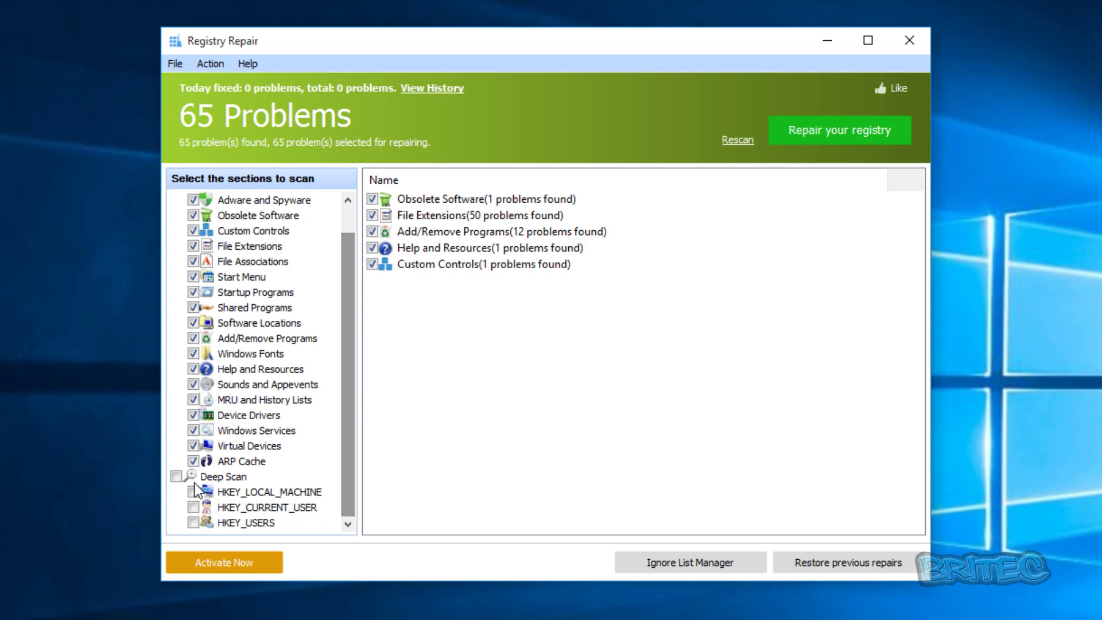
{"action": "left_click", "coordinate": [176, 476]}
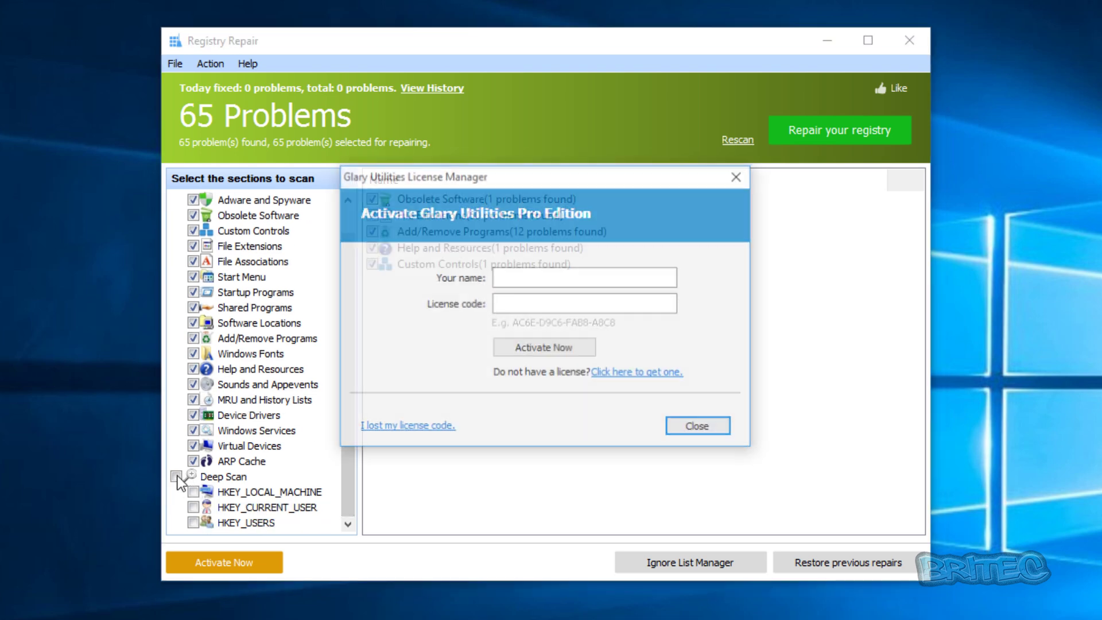
{"action": "left_click", "coordinate": [495, 305]}
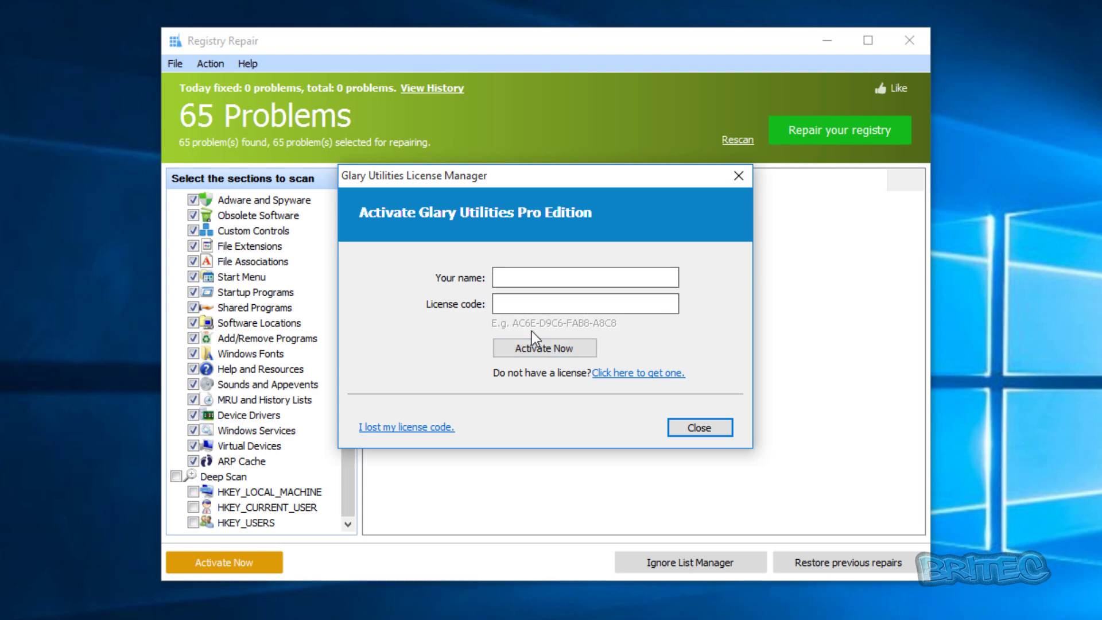
{"action": "left_click", "coordinate": [700, 429]}
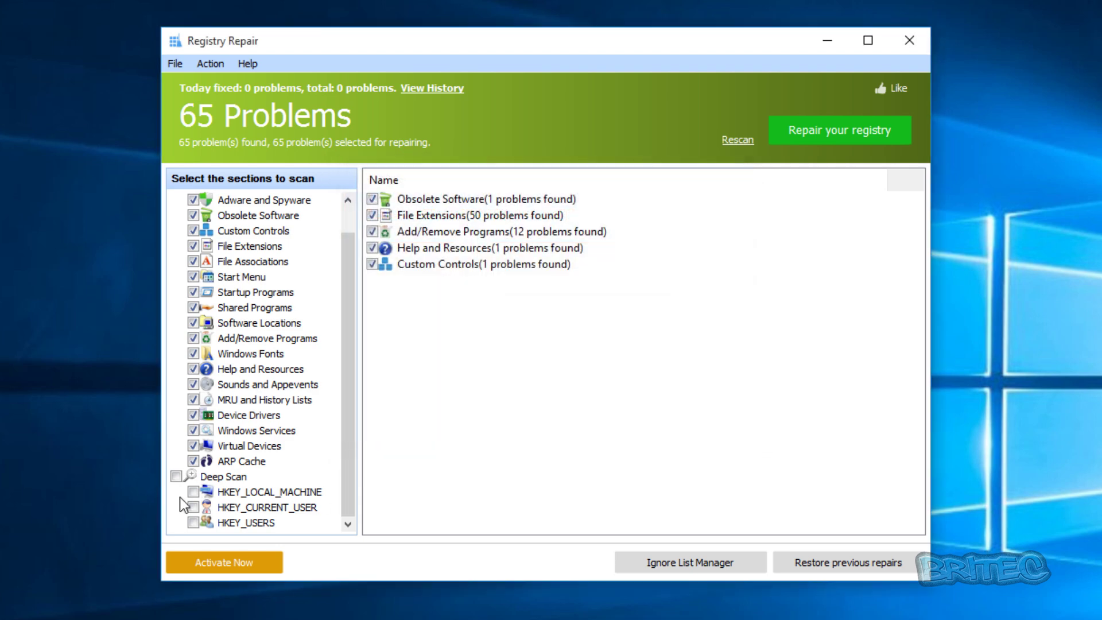
- Select the File Extensions group, then close Registry Repair without fixing anything
{"action": "left_click_drag", "start_coordinate": [353, 411], "coordinate": [349, 339]}
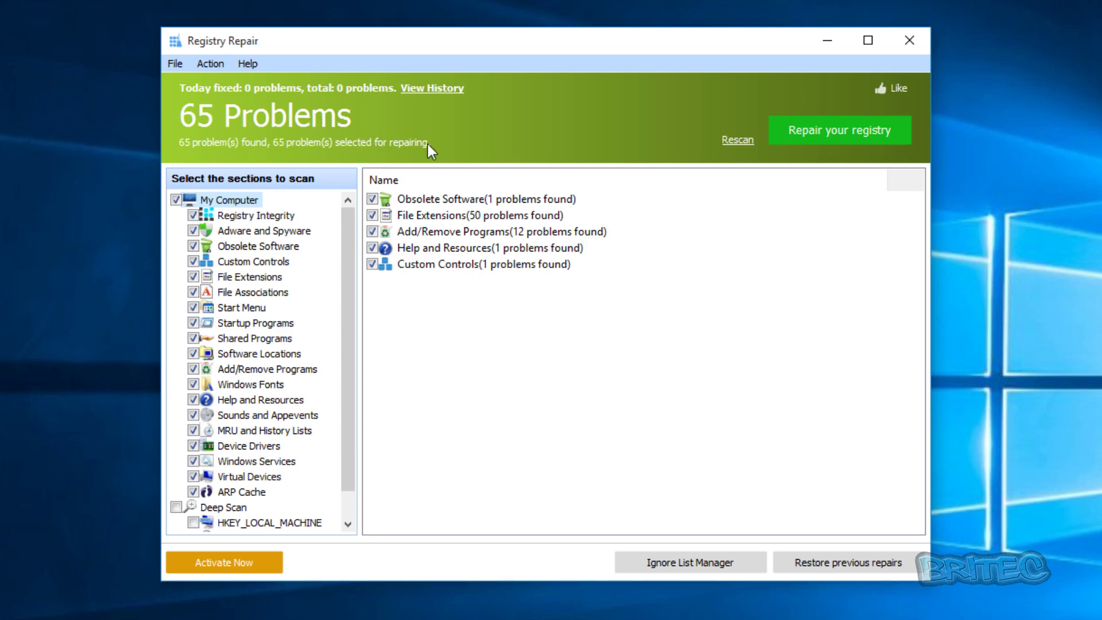
{"action": "left_click", "coordinate": [467, 216]}
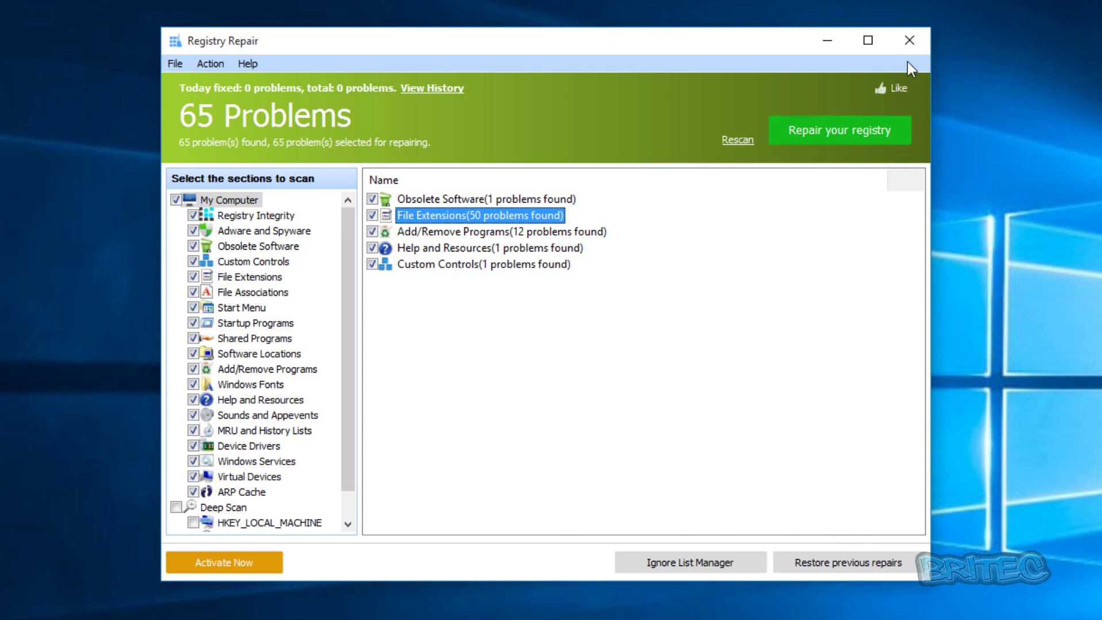
{"action": "left_click", "coordinate": [906, 41]}
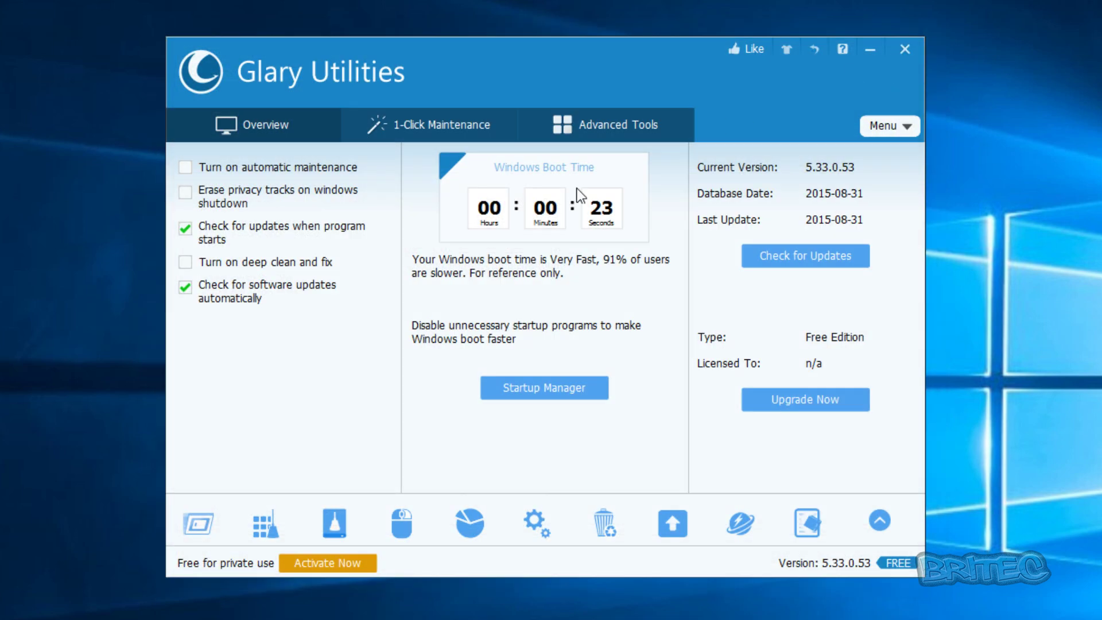
{"action": "left_click", "coordinate": [338, 533]}
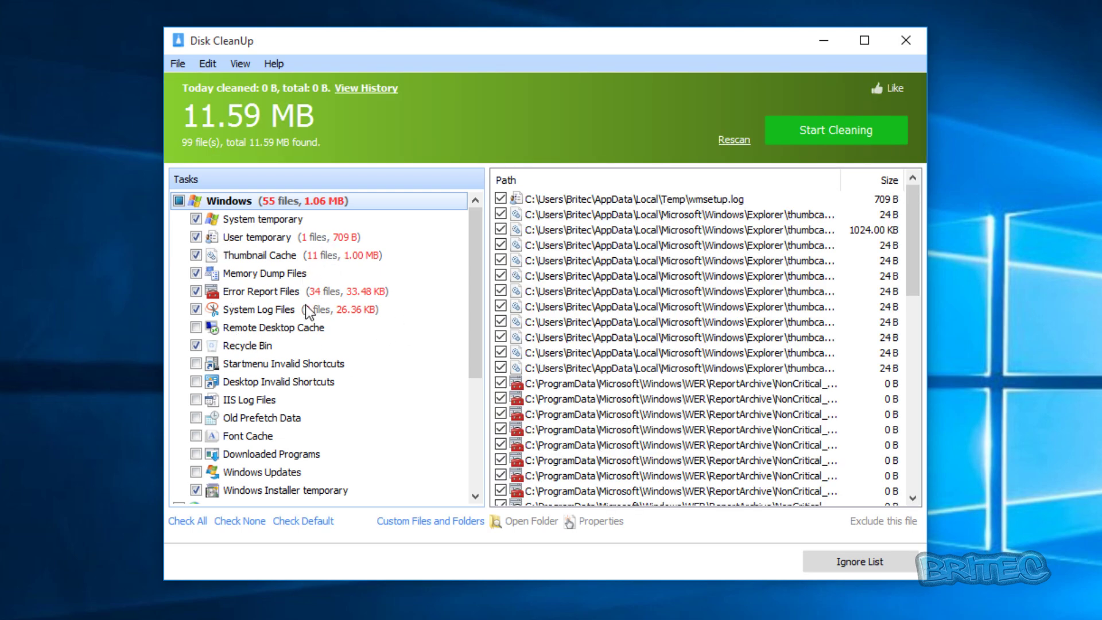
{"action": "left_click_drag", "start_coordinate": [481, 275], "coordinate": [467, 388]}
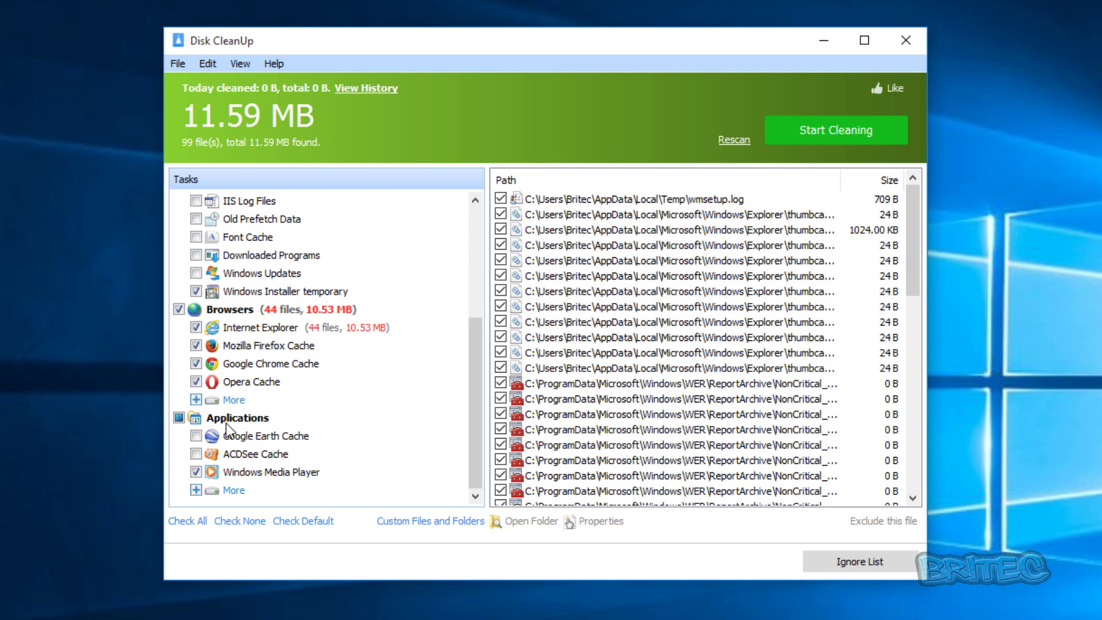
{"action": "left_click_drag", "start_coordinate": [480, 447], "coordinate": [491, 242]}
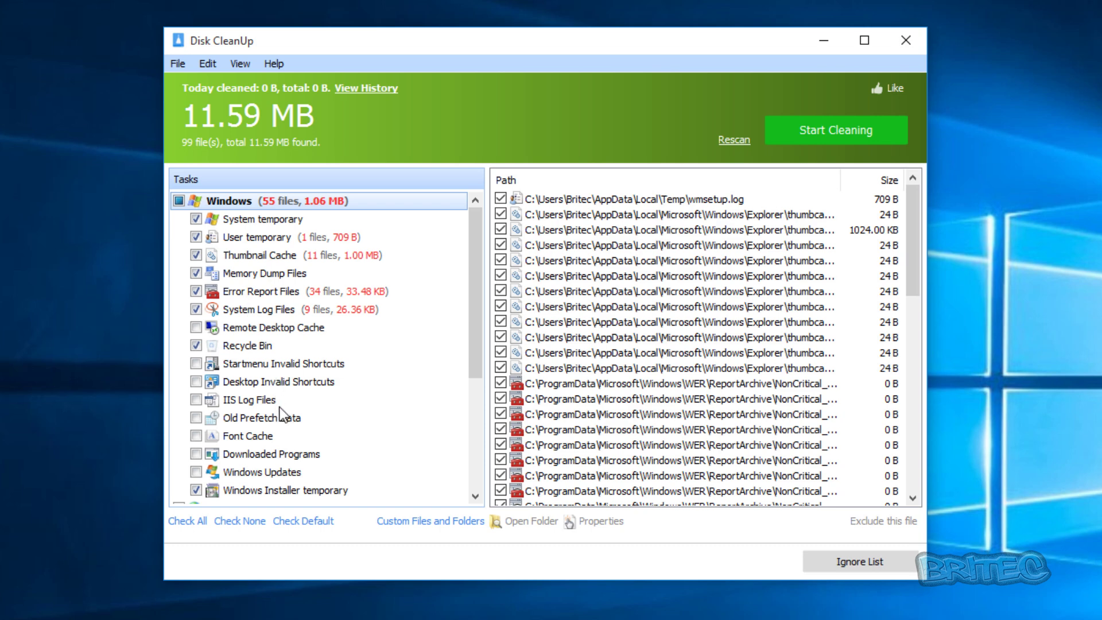
{"action": "left_click", "coordinate": [196, 418]}
{"action": "left_click", "coordinate": [195, 292]}
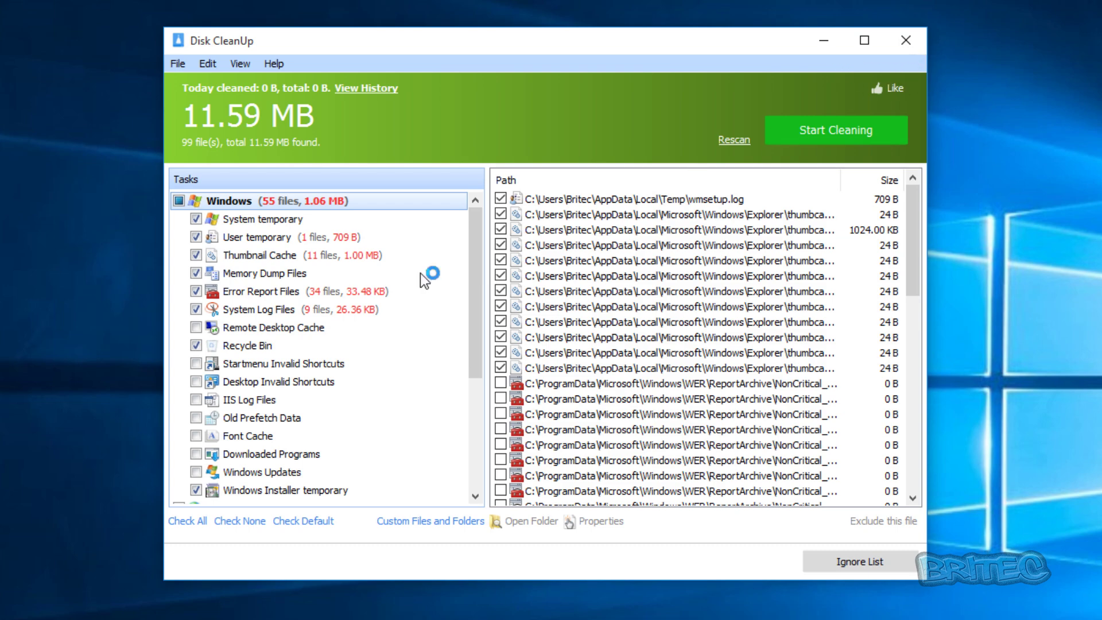
{"action": "left_click", "coordinate": [907, 50]}
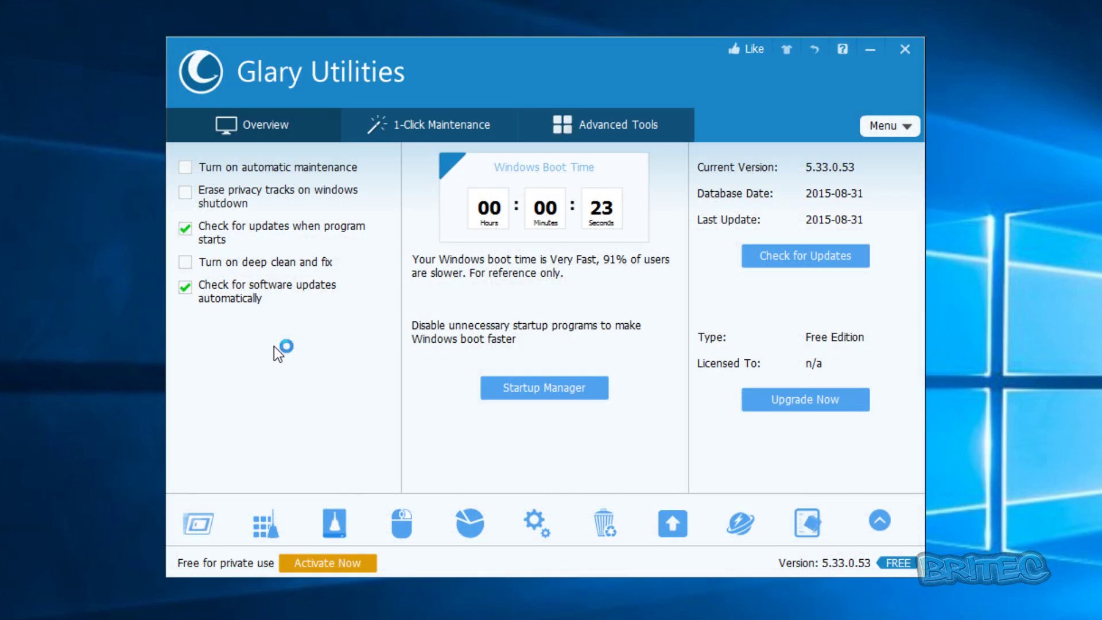
{"action": "left_click", "coordinate": [404, 527]}
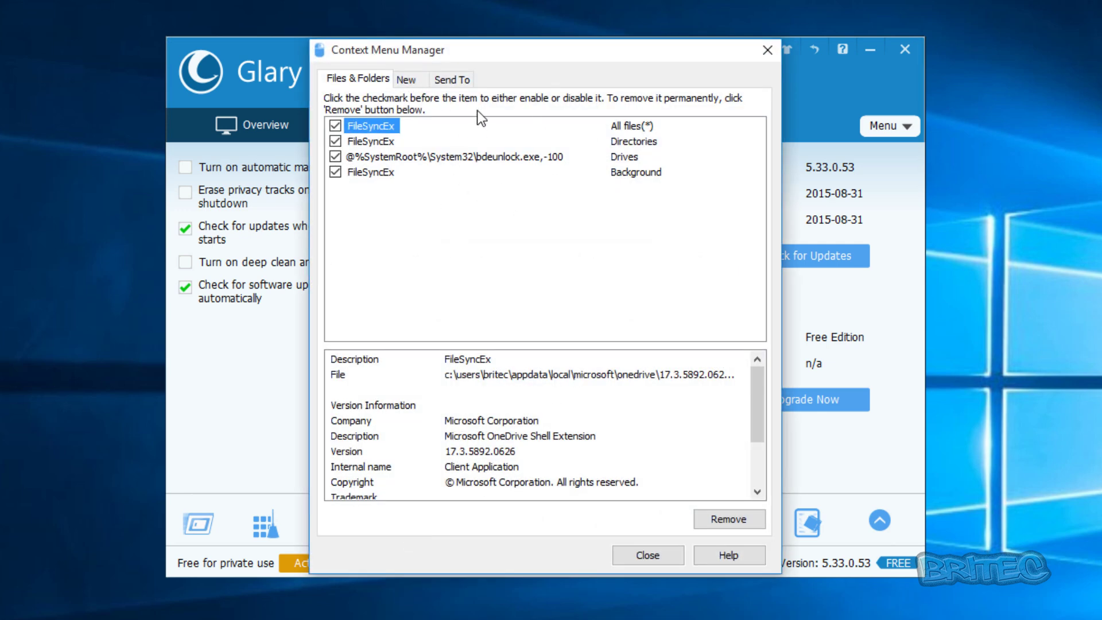
{"action": "left_click", "coordinate": [407, 80]}
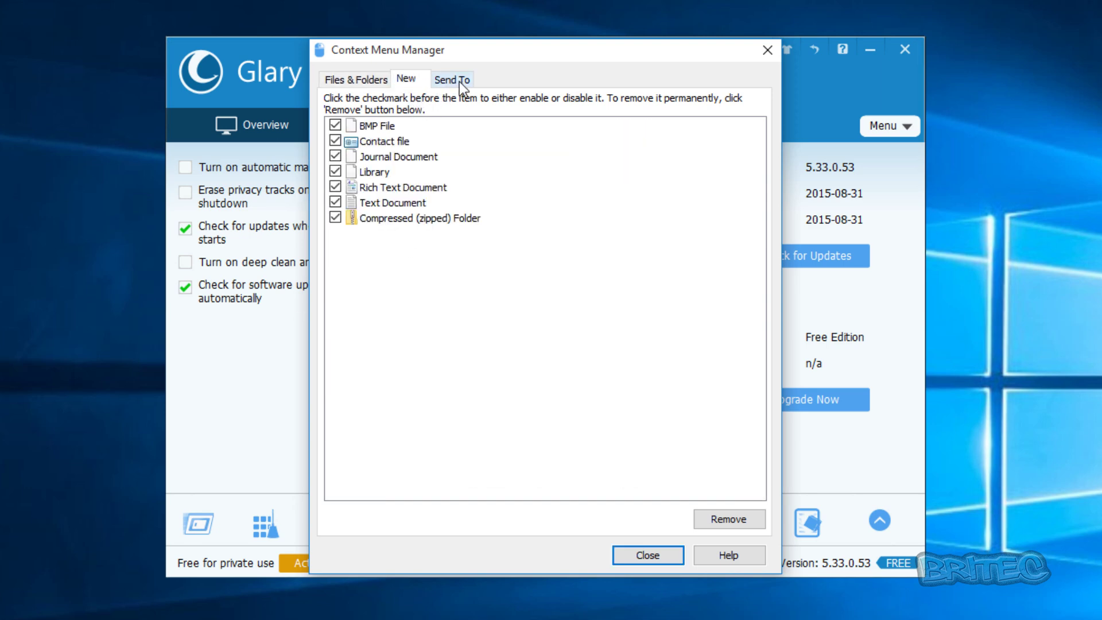
{"action": "left_click", "coordinate": [459, 82]}
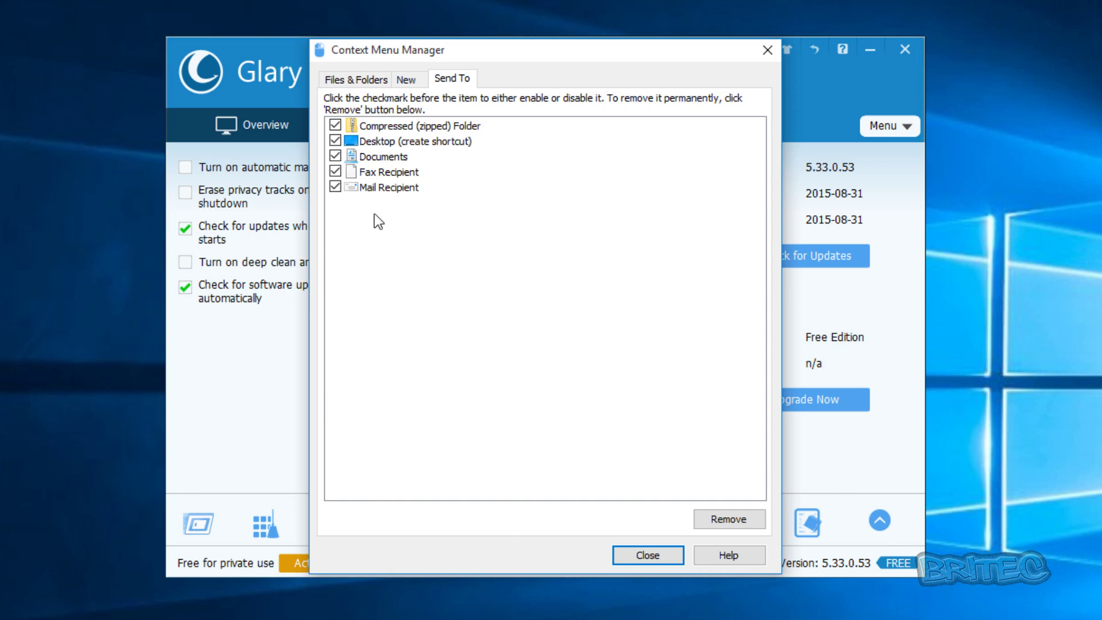
{"action": "right_click", "coordinate": [3, 211]}
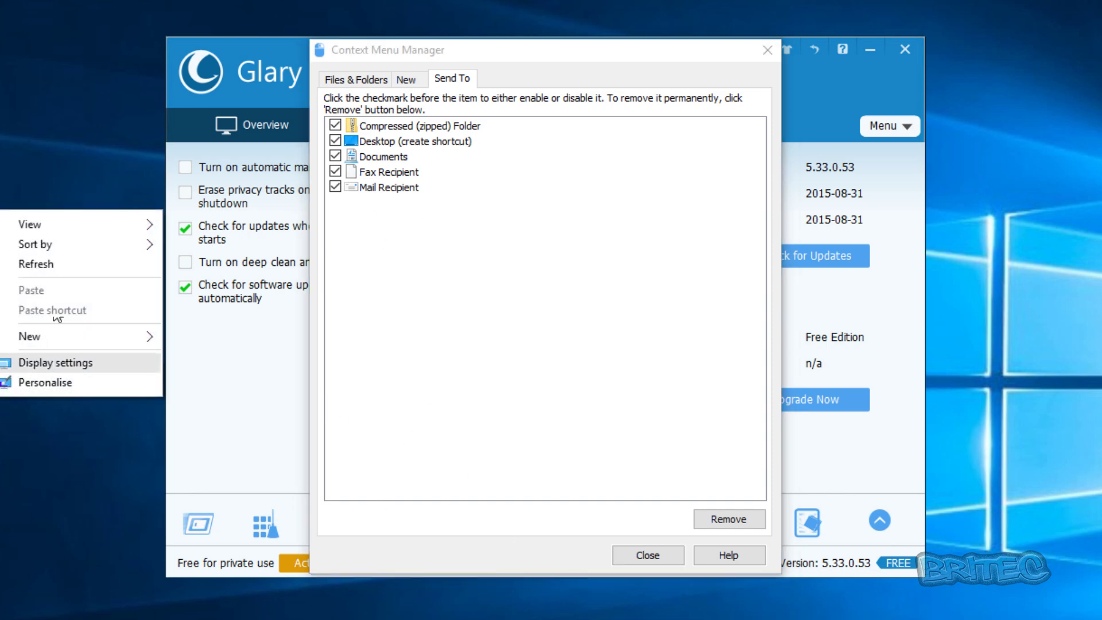
{"action": "left_click", "coordinate": [58, 207]}
{"action": "right_click", "coordinate": [19, 217]}
{"action": "left_click", "coordinate": [766, 52]}
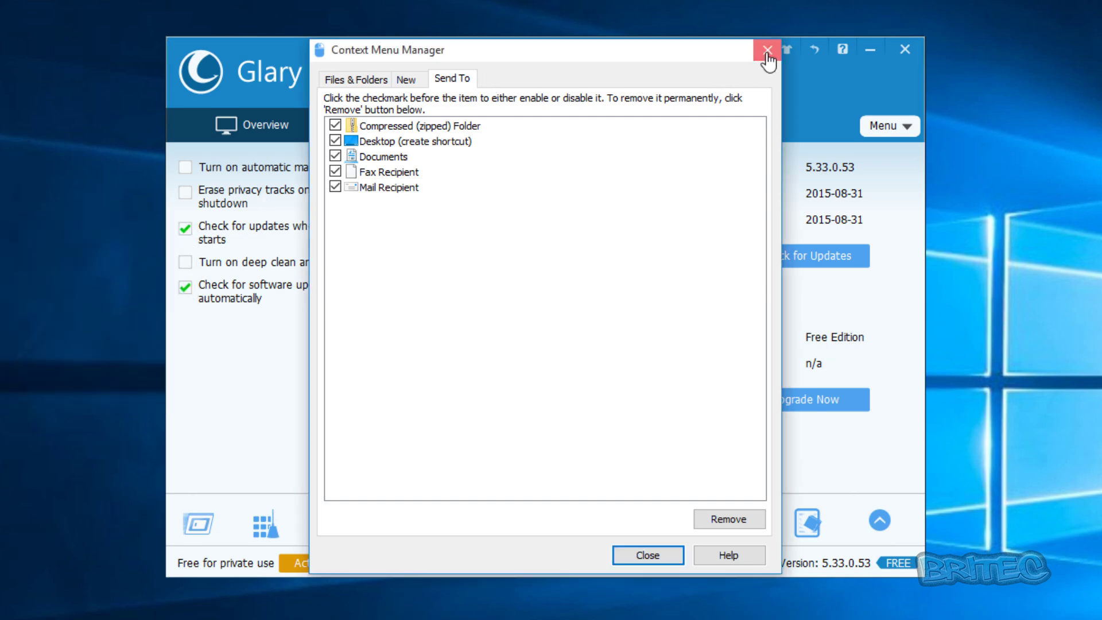
{"action": "left_click", "coordinate": [766, 53]}
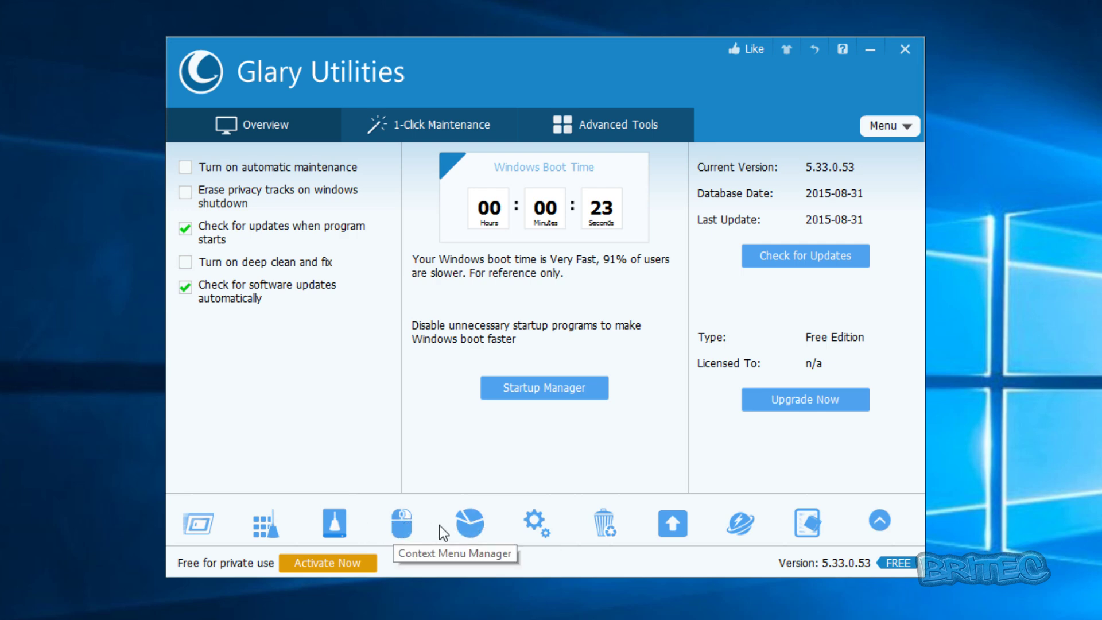
{"action": "left_click", "coordinate": [480, 525]}
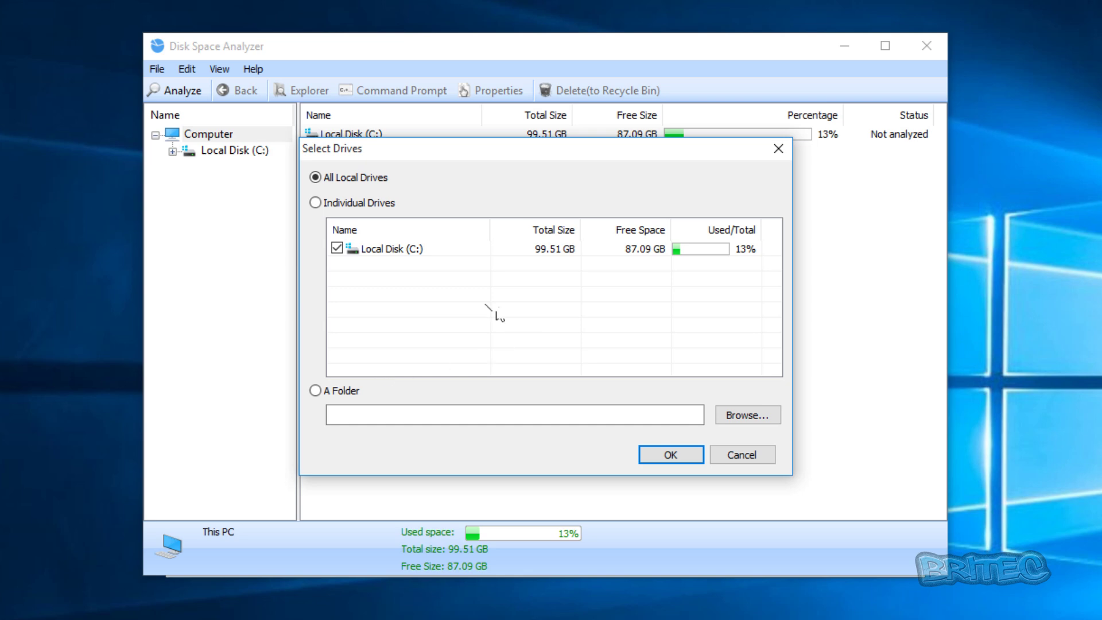
{"action": "left_click", "coordinate": [746, 456]}
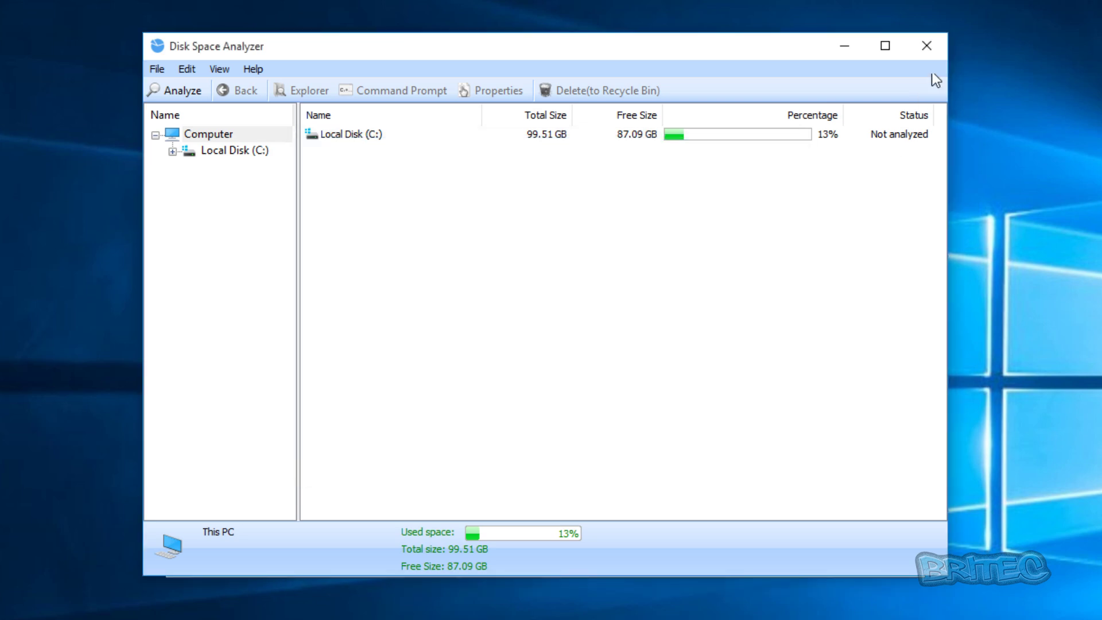
{"action": "left_click", "coordinate": [918, 52]}
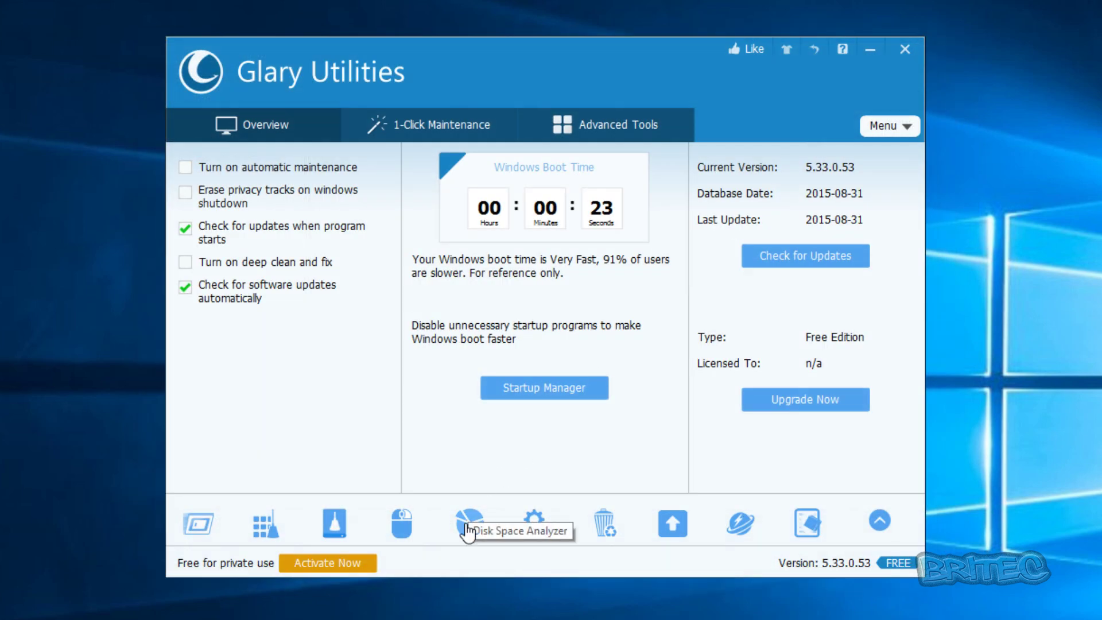
{"action": "left_click", "coordinate": [539, 526]}
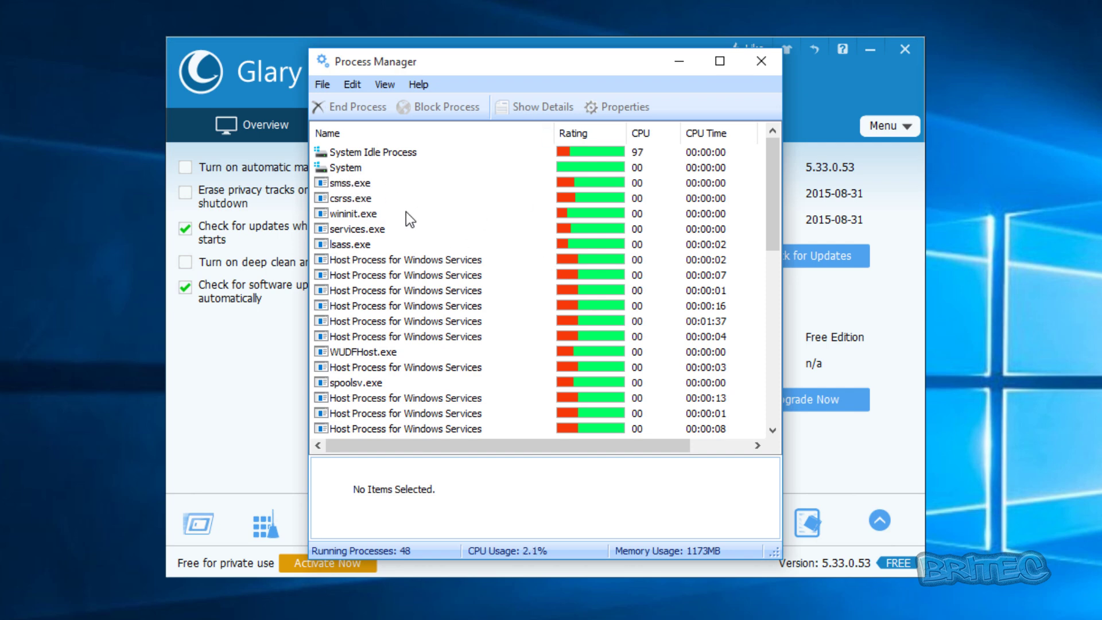
- Scroll to the top of the process list, select smss.exe (rated Safer) and show its action menu
{"action": "left_click_drag", "start_coordinate": [772, 171], "coordinate": [759, 383]}
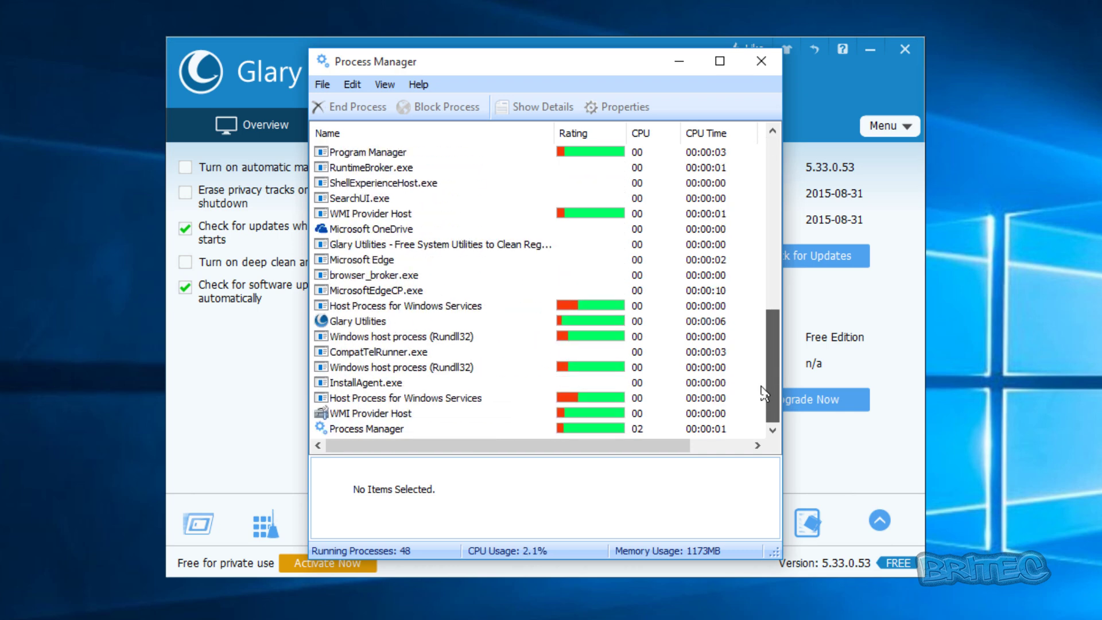
{"action": "left_click_drag", "start_coordinate": [760, 387], "coordinate": [768, 129]}
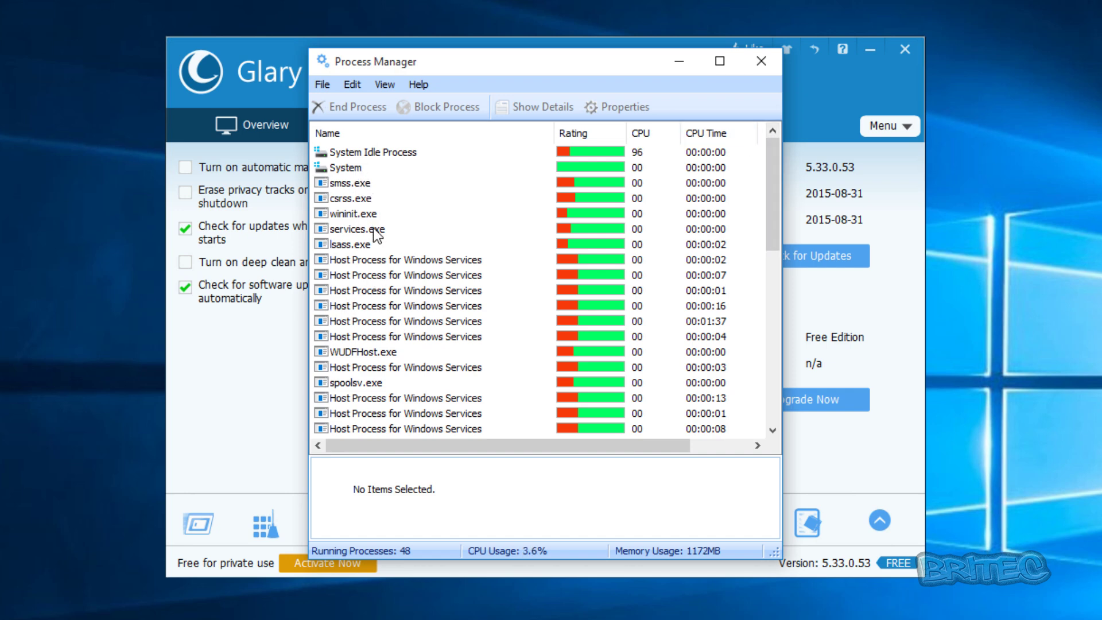
{"action": "left_click", "coordinate": [373, 183]}
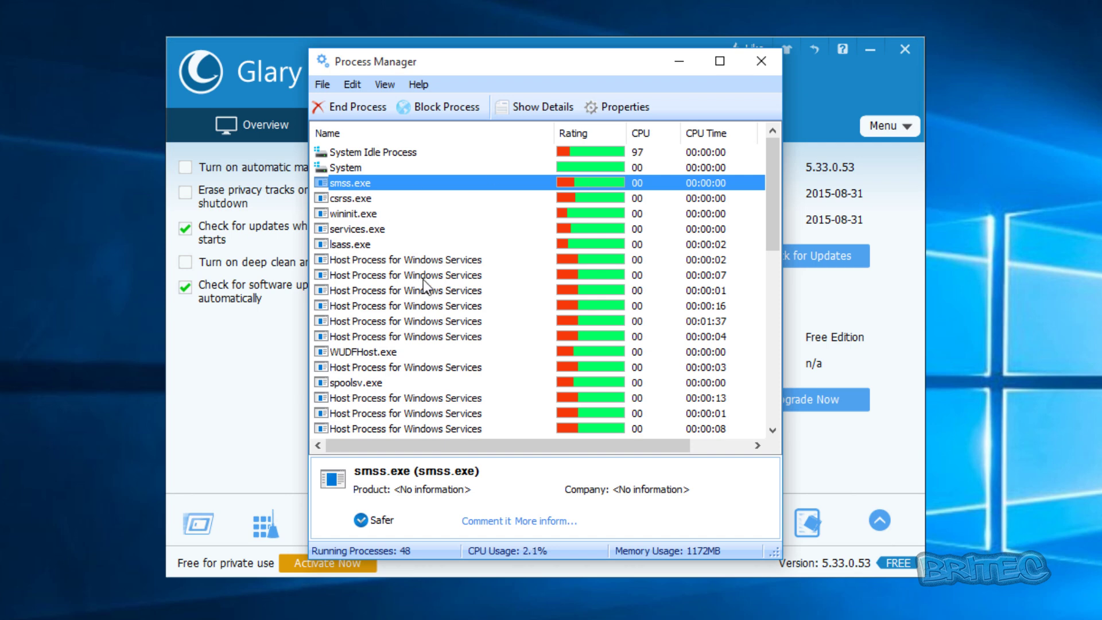
{"action": "right_click", "coordinate": [346, 179]}
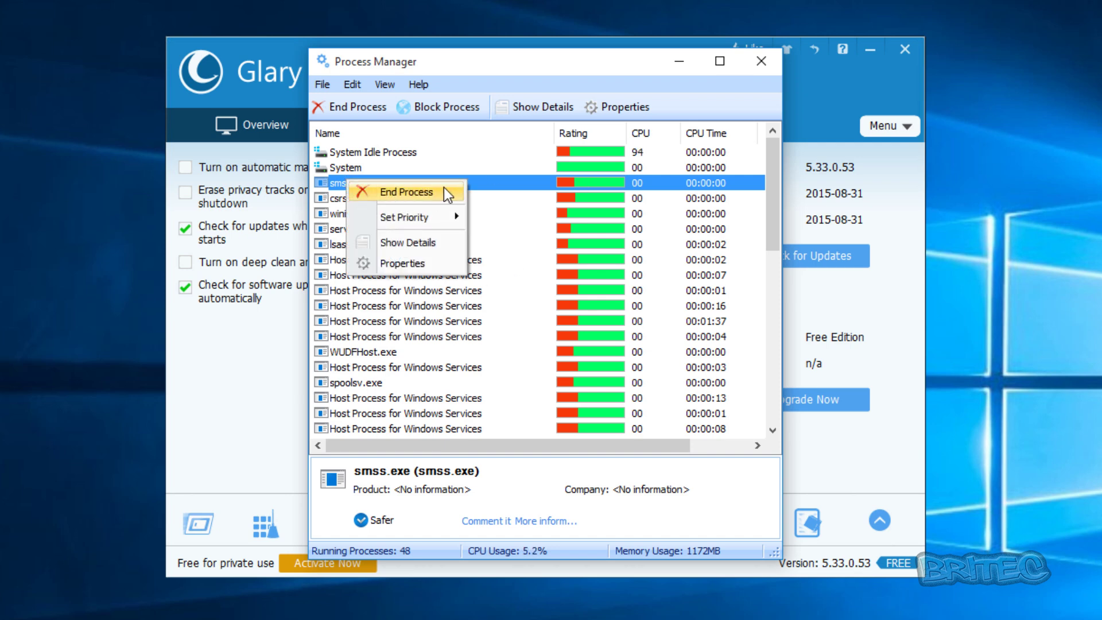
{"action": "right_click", "coordinate": [425, 617]}
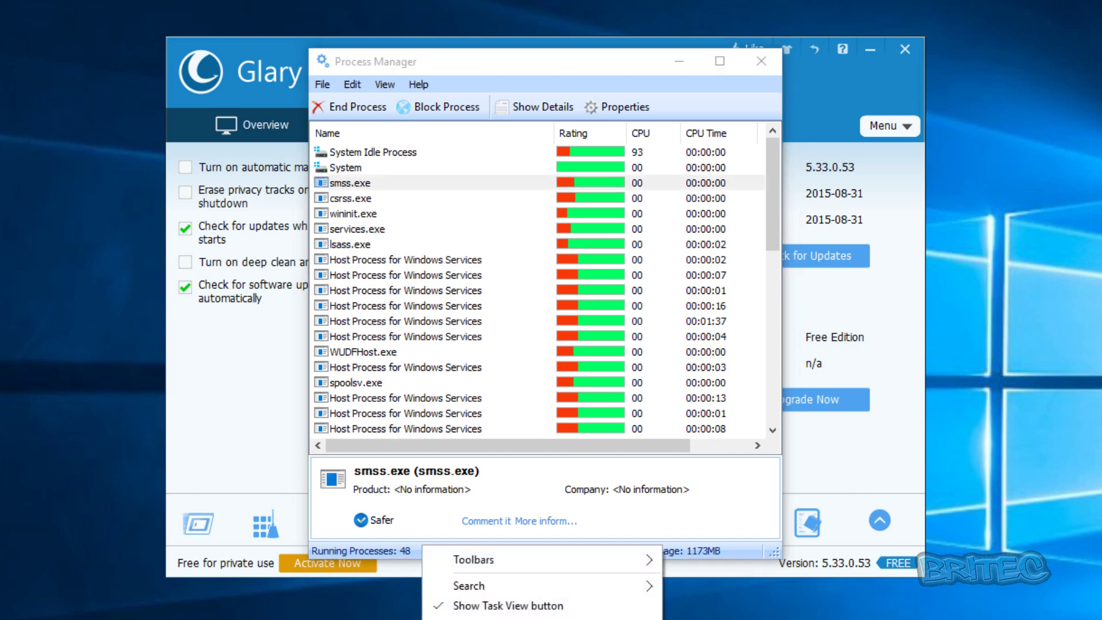
- Review the running processes in Task Manager's More details view, then close Task Manager and Process Manager
{"action": "key", "text": "ctrl+shift+Escape"}
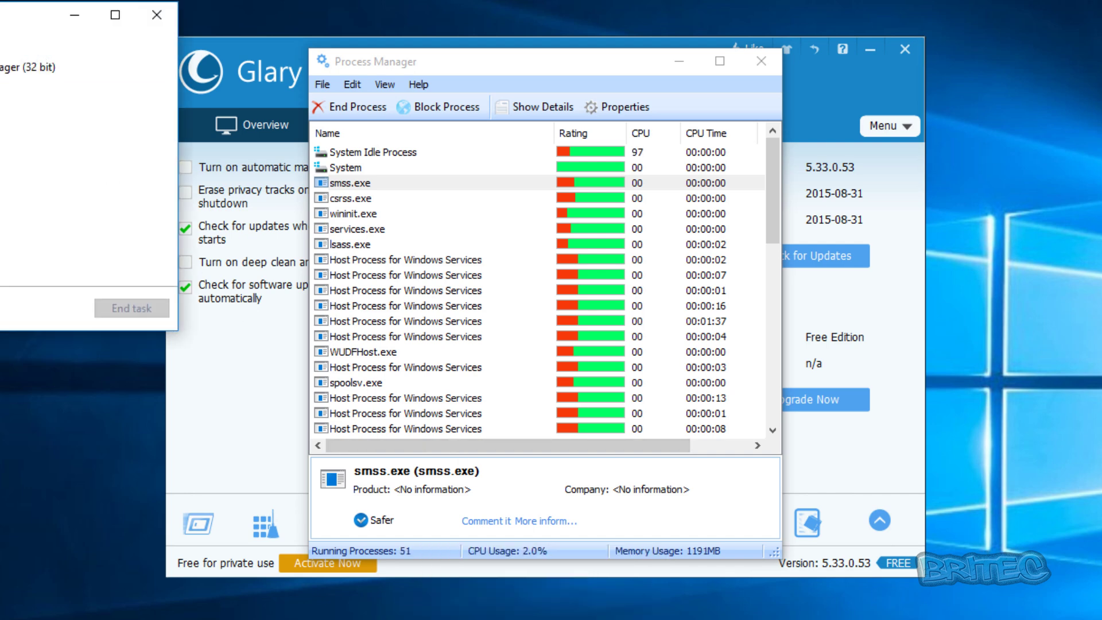
{"action": "left_click_drag", "start_coordinate": [118, 36], "coordinate": [536, 49]}
{"action": "scroll", "coordinate": [691, 298], "scroll_direction": "down", "scroll_amount": 5}
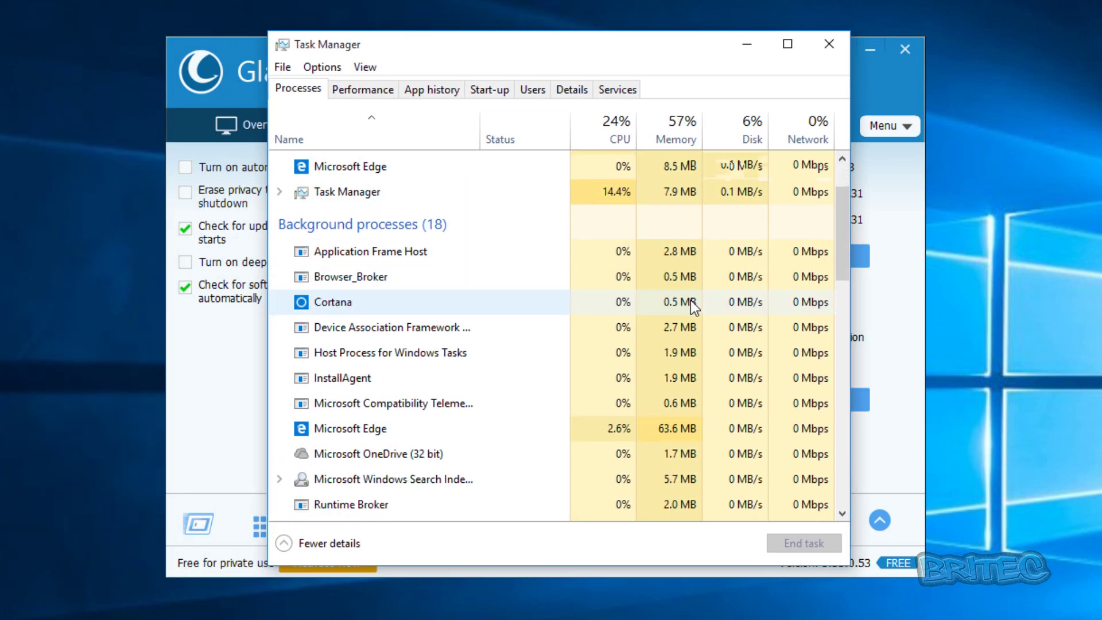
{"action": "scroll", "coordinate": [691, 312], "scroll_direction": "down", "scroll_amount": 2}
{"action": "left_click", "coordinate": [828, 44]}
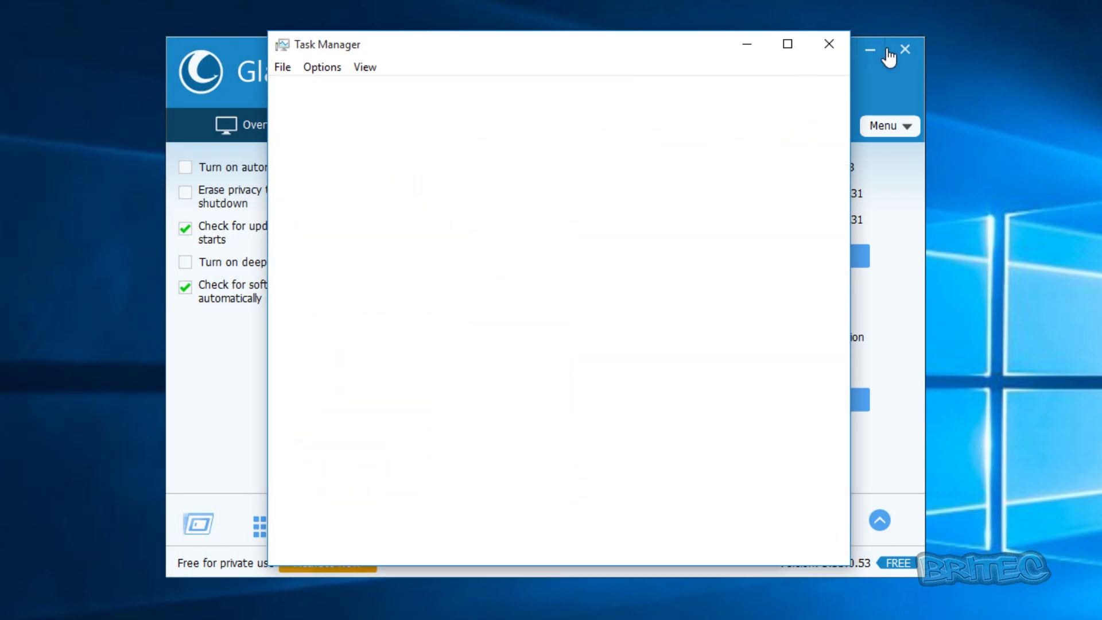
{"action": "left_click", "coordinate": [772, 60]}
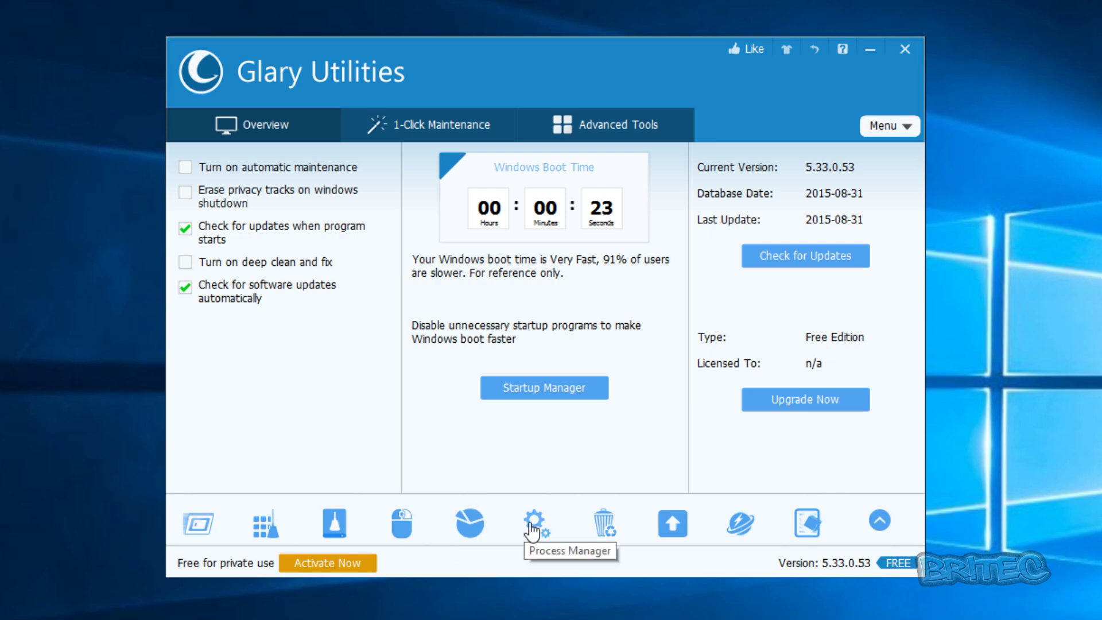
{"action": "left_click", "coordinate": [603, 524]}
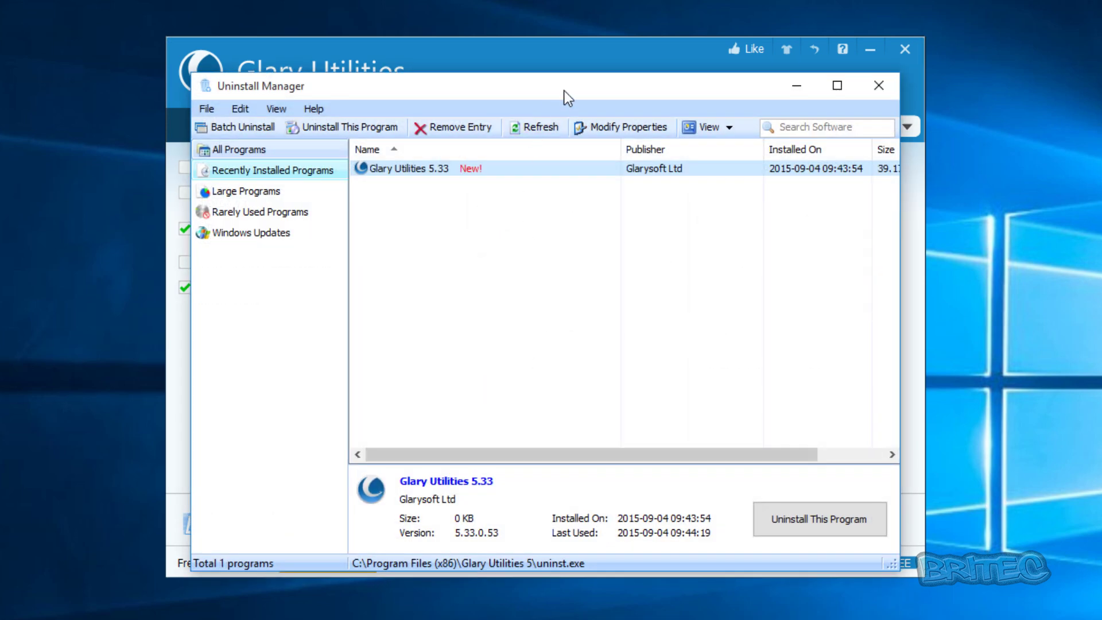
{"action": "left_click_drag", "start_coordinate": [573, 86], "coordinate": [555, 88]}
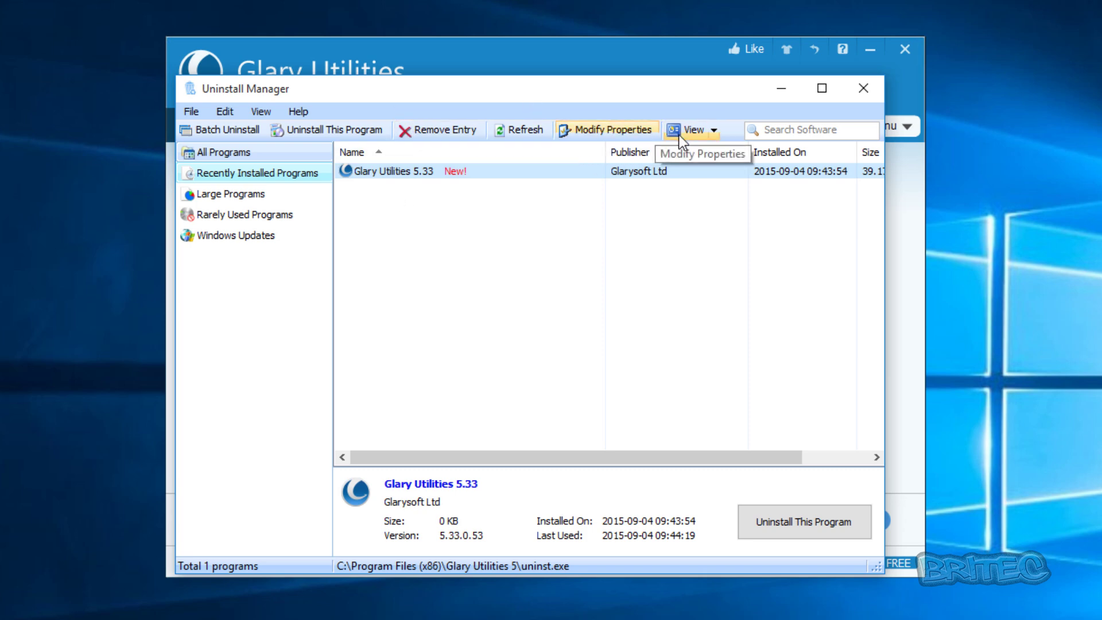
{"action": "left_click", "coordinate": [713, 131]}
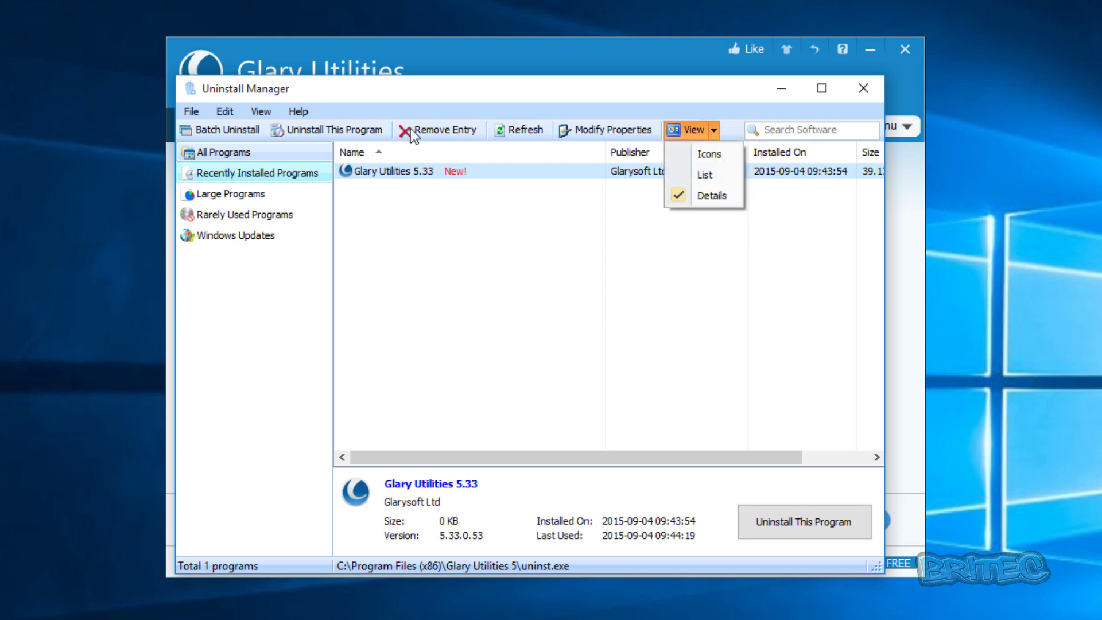
{"action": "left_click", "coordinate": [330, 135]}
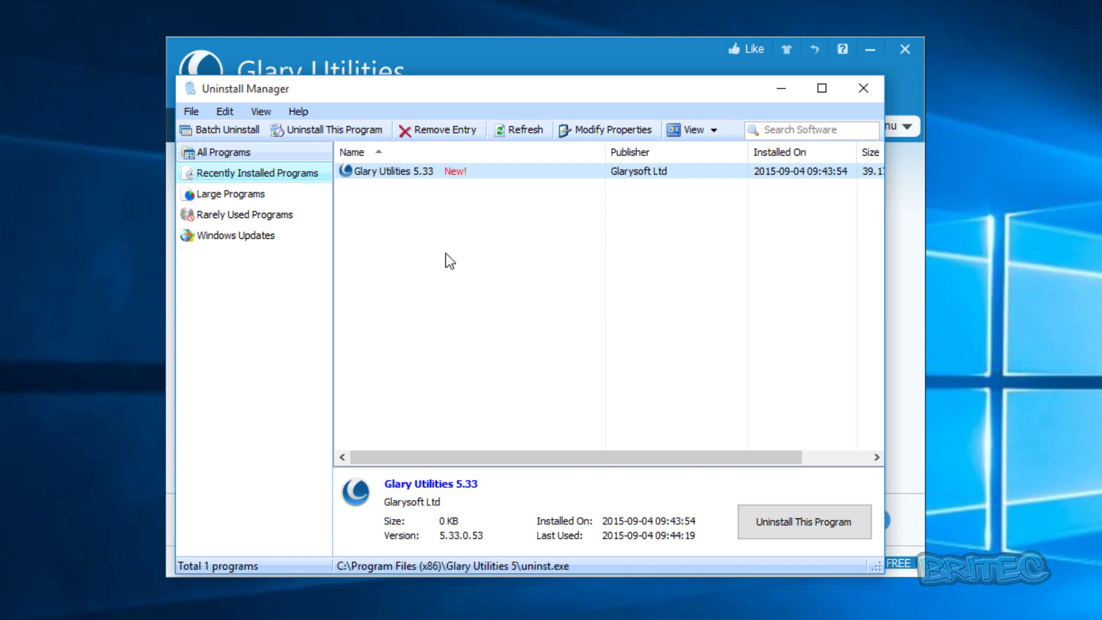
{"action": "left_click", "coordinate": [240, 237]}
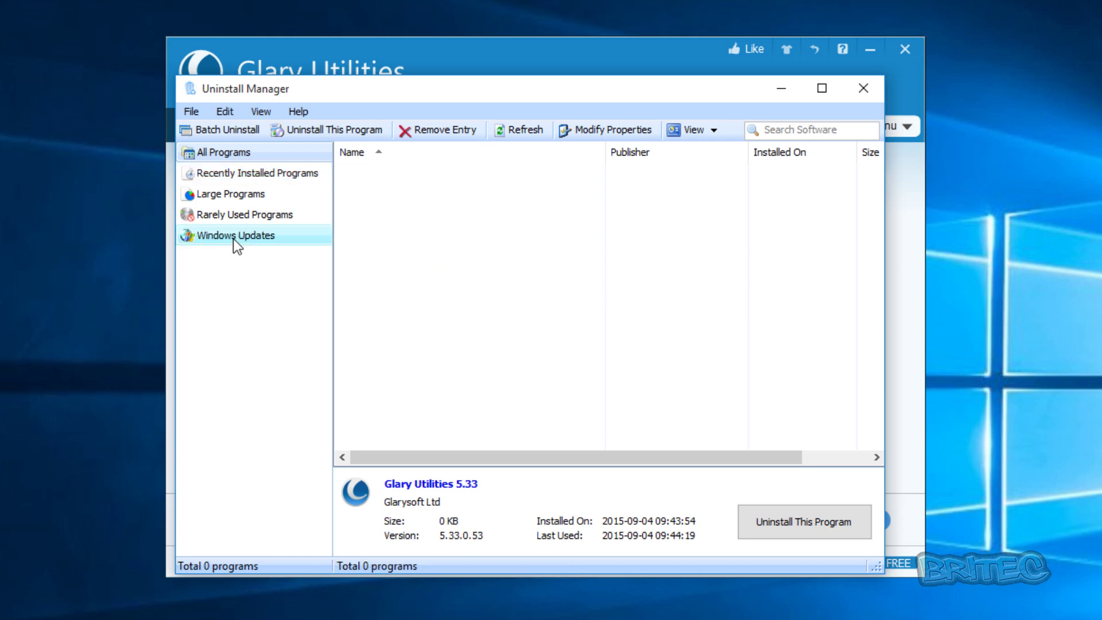
{"action": "left_click", "coordinate": [221, 216]}
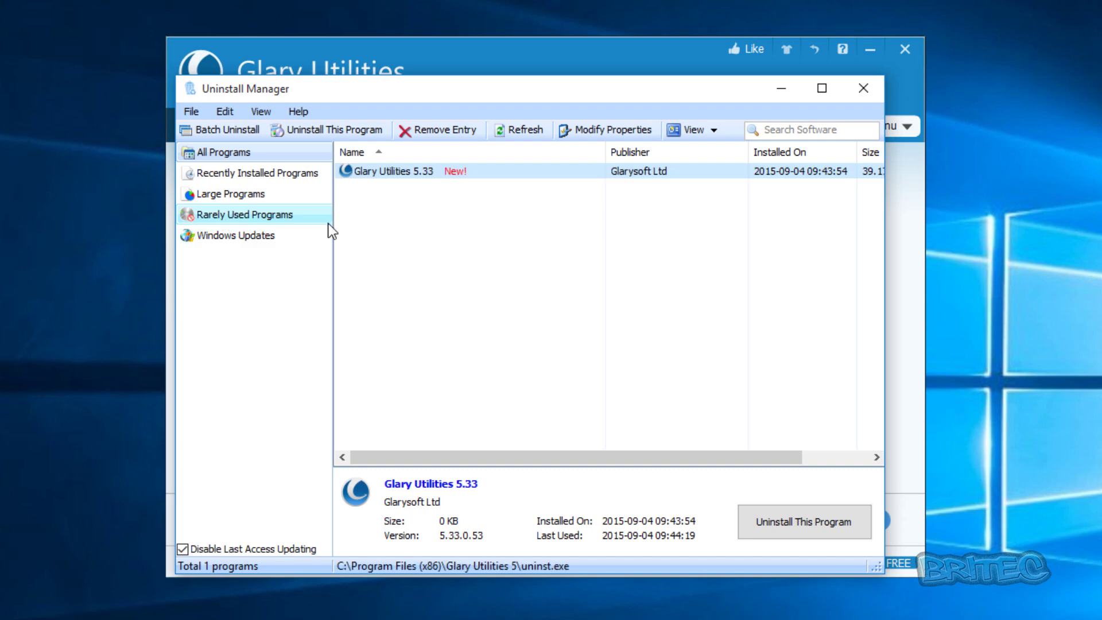
{"action": "left_click", "coordinate": [204, 195]}
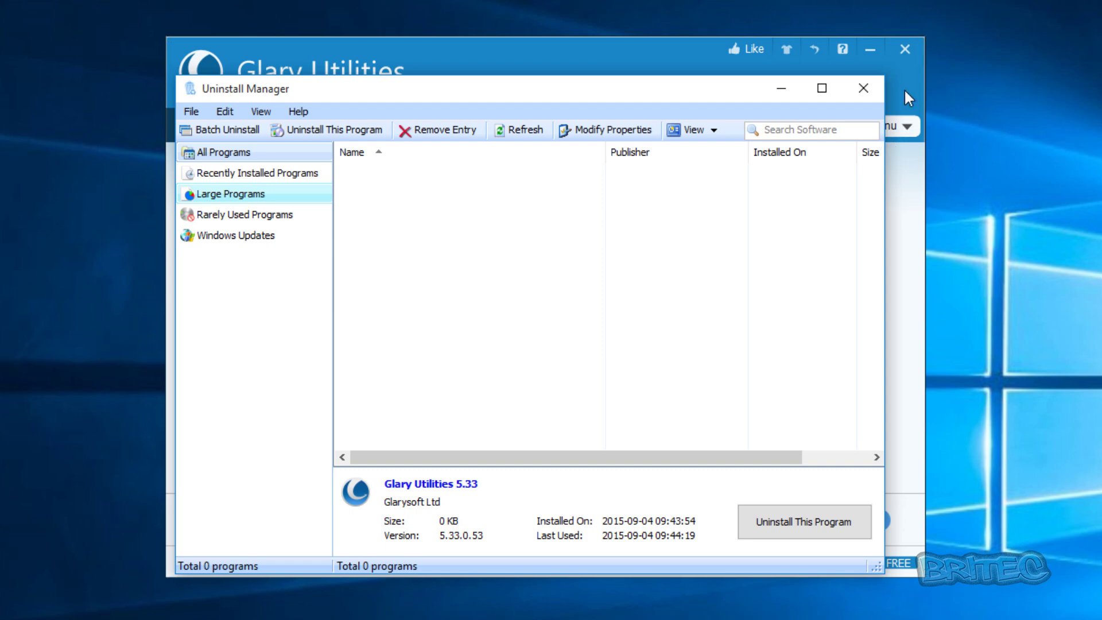
{"action": "left_click", "coordinate": [869, 88]}
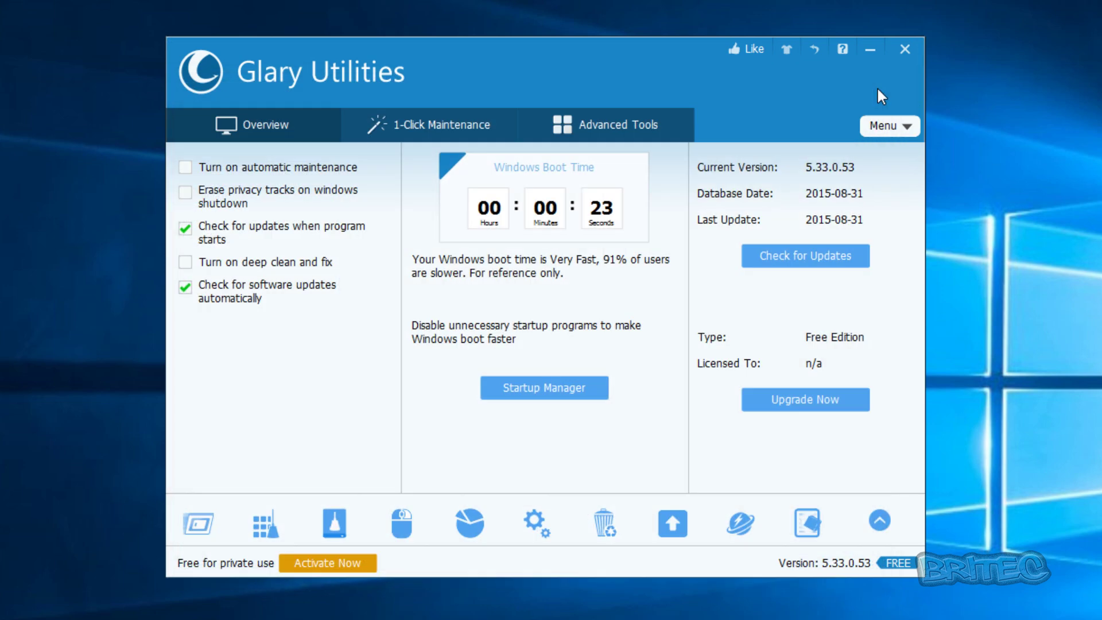
{"action": "left_click", "coordinate": [673, 523]}
- Launch Browser Assistant and view the details of the browser Start Page setting
{"action": "left_click", "coordinate": [740, 524]}
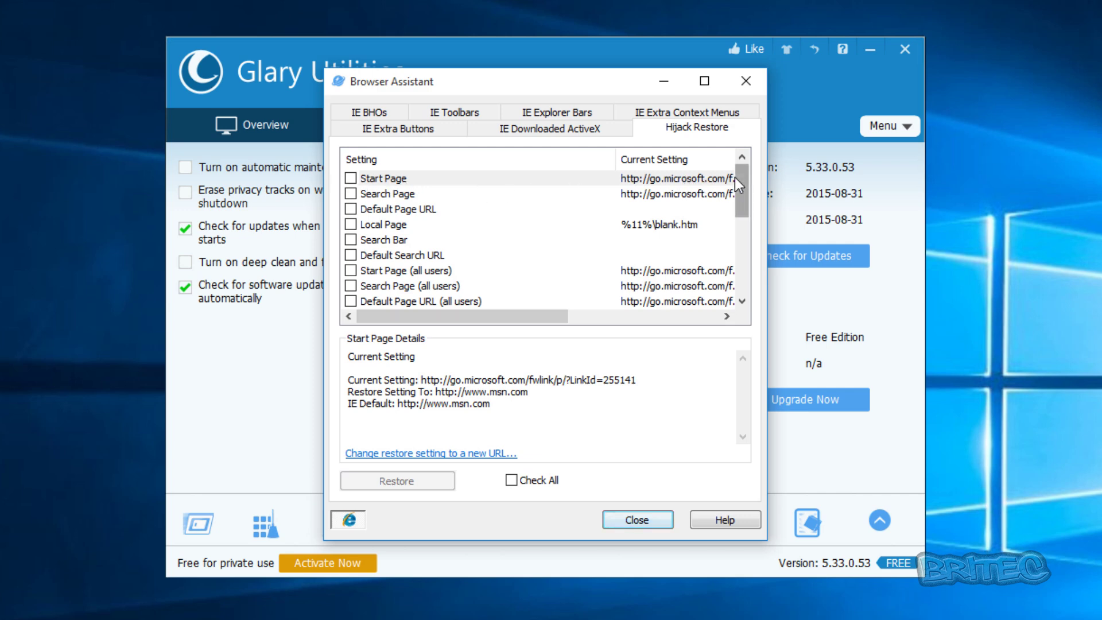
{"action": "left_click", "coordinate": [666, 178]}
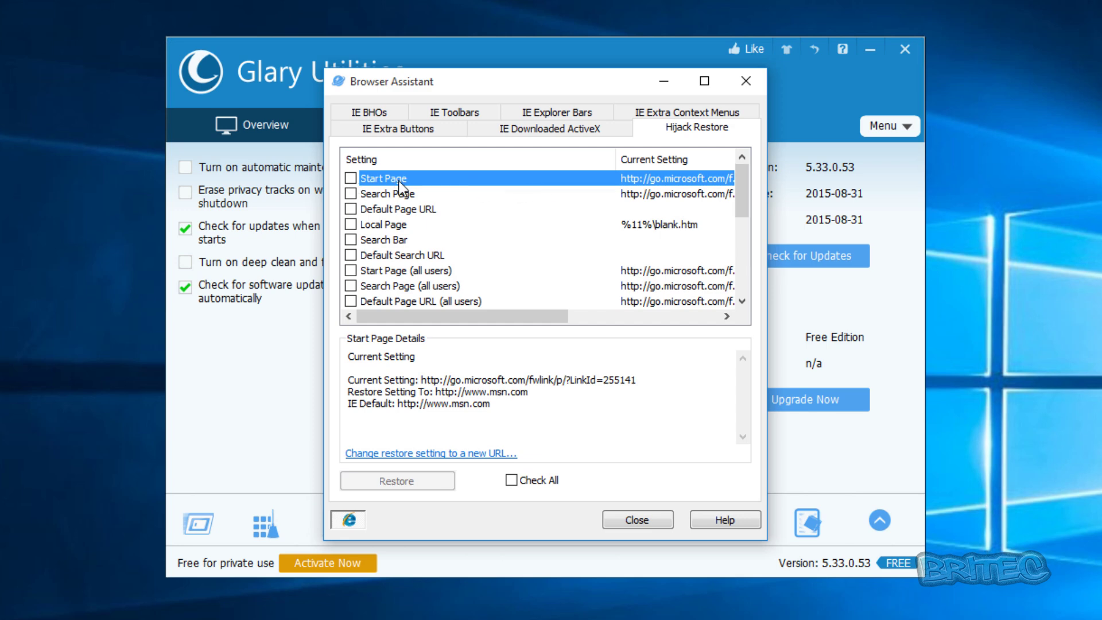
{"action": "left_click_drag", "start_coordinate": [476, 316], "coordinate": [370, 317]}
{"action": "left_click_drag", "start_coordinate": [742, 185], "coordinate": [579, 233]}
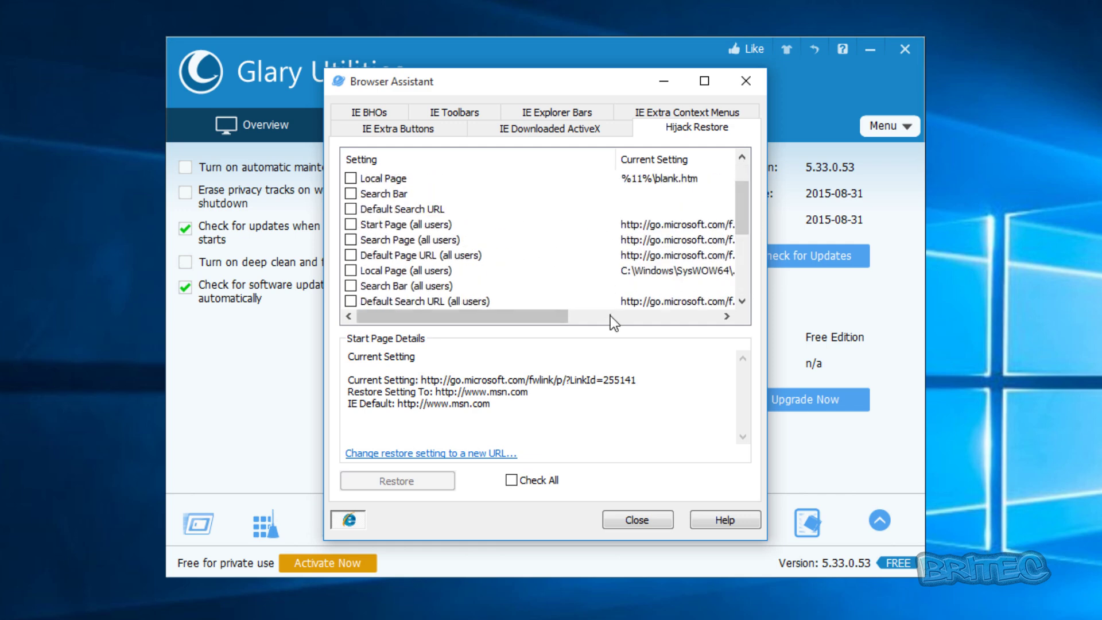
{"action": "scroll", "coordinate": [607, 313], "scroll_direction": "up", "scroll_amount": 1}
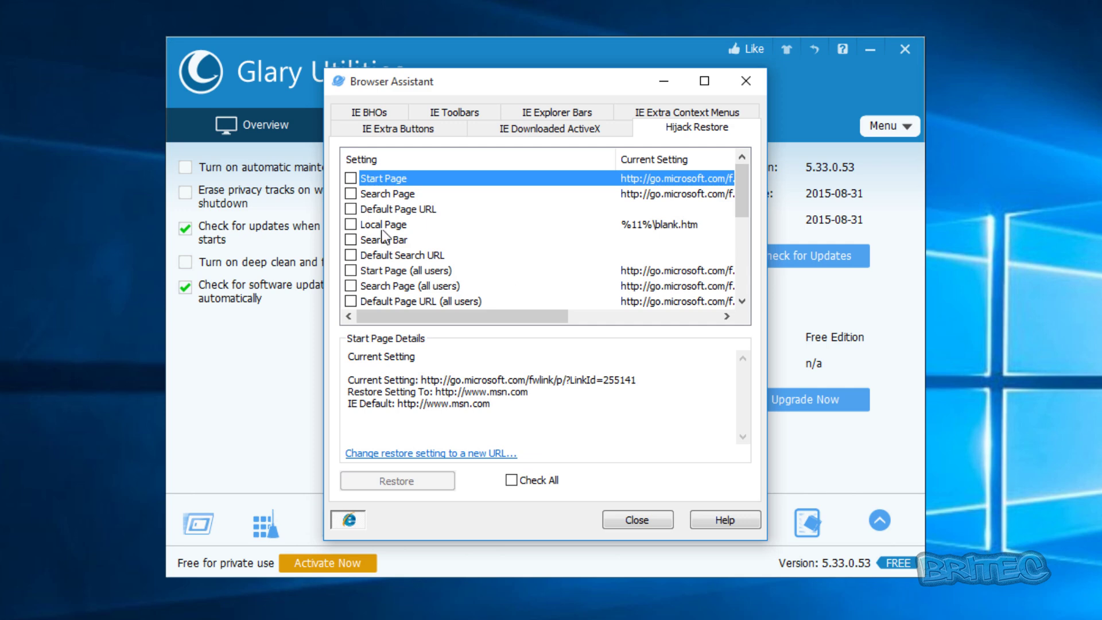
- Check the Downloaded ActiveX, Extra Buttons, Browser Helper Objects and Toolbars lists, then close Browser Assistant
{"action": "left_click", "coordinate": [560, 130]}
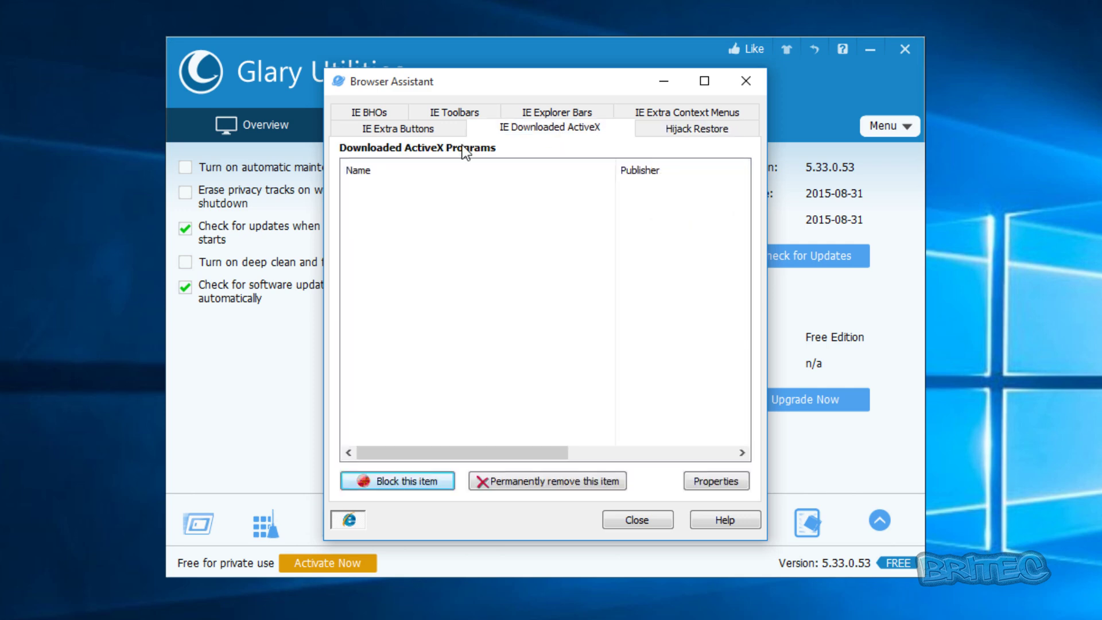
{"action": "left_click", "coordinate": [370, 131]}
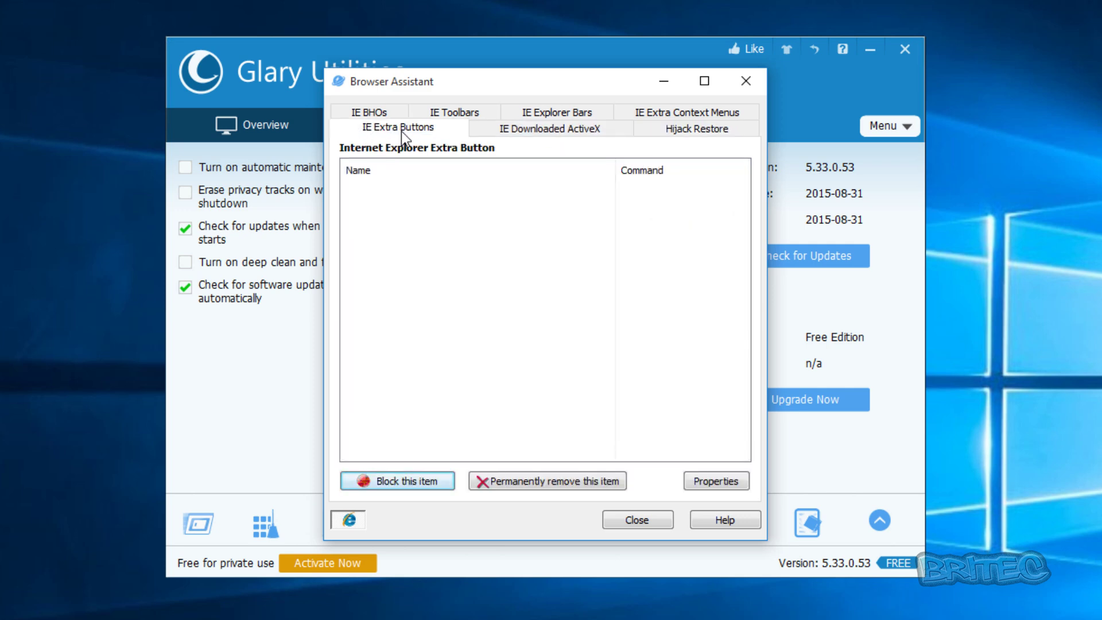
{"action": "left_click", "coordinate": [378, 113]}
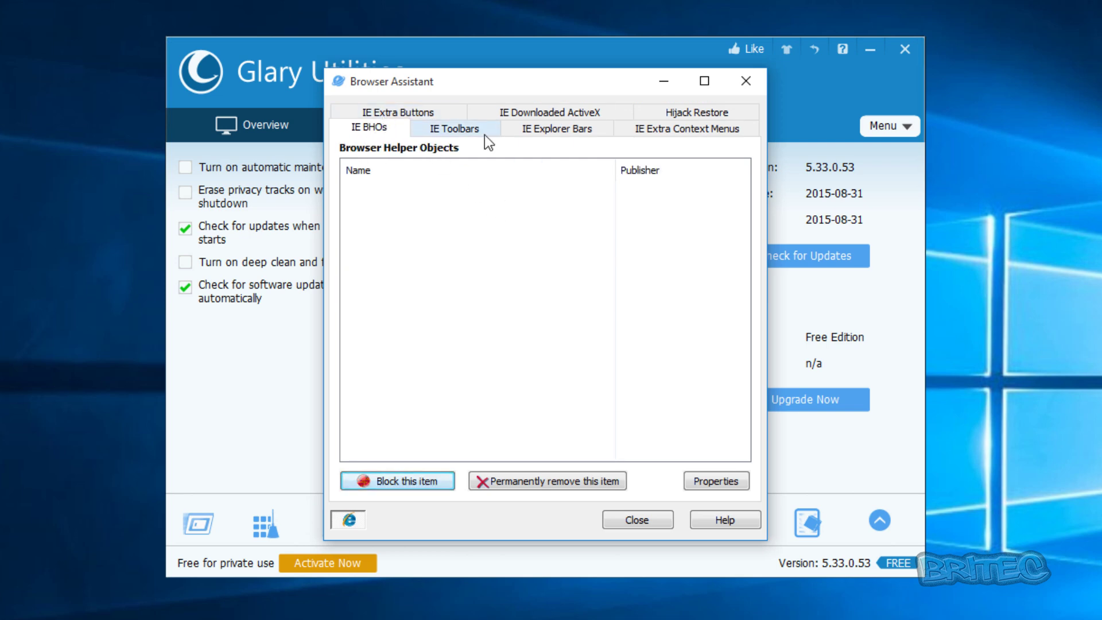
{"action": "left_click", "coordinate": [443, 124]}
{"action": "left_click", "coordinate": [574, 114]}
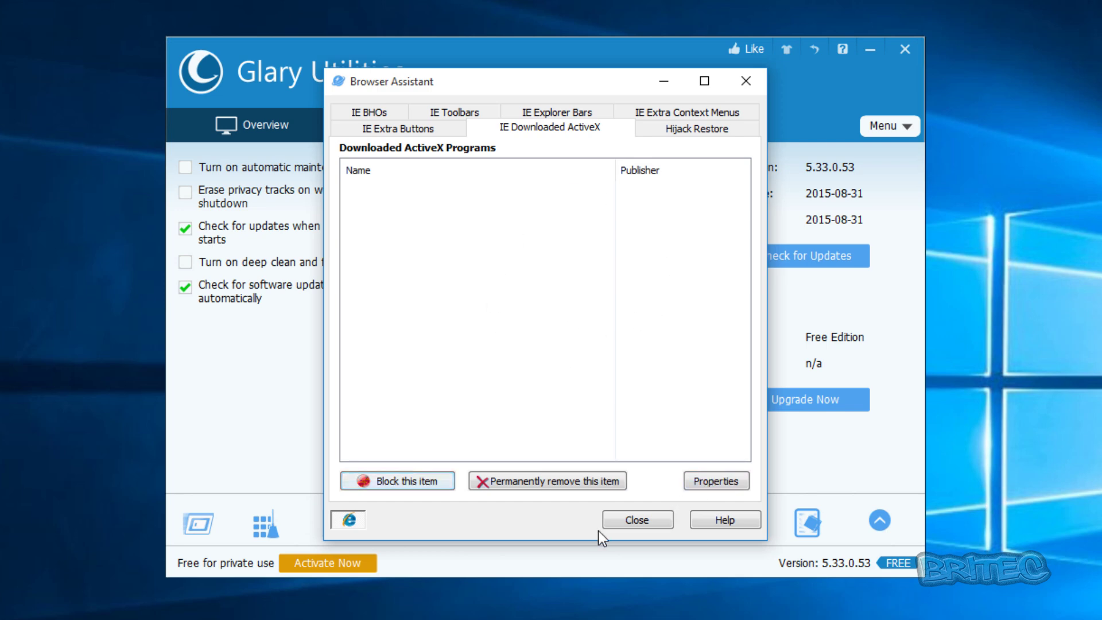
{"action": "left_click", "coordinate": [637, 519]}
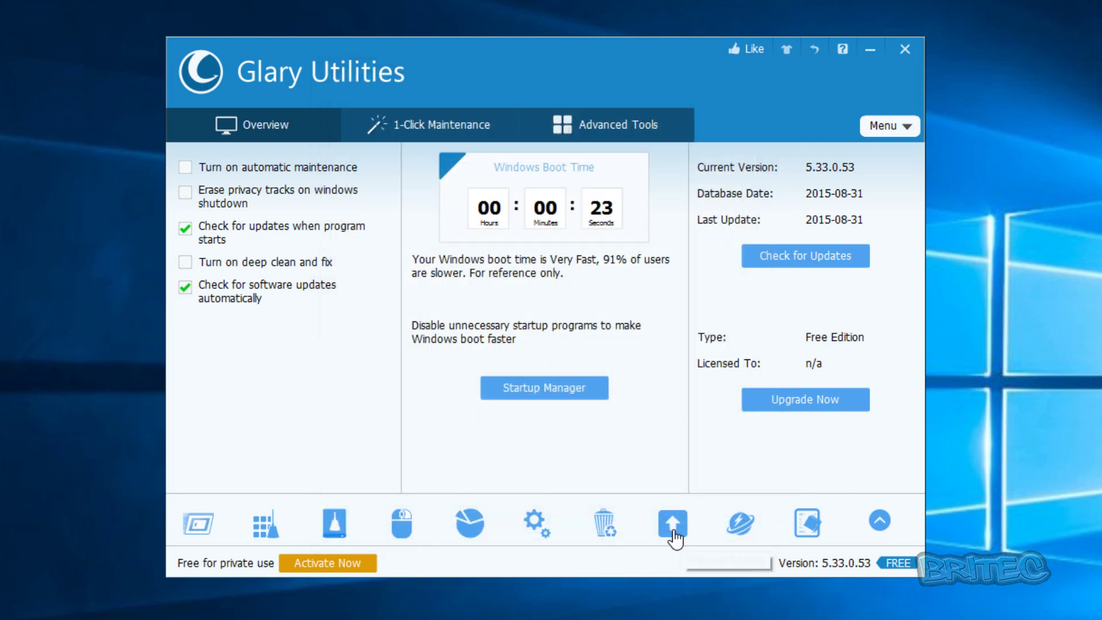
{"action": "left_click", "coordinate": [809, 526]}
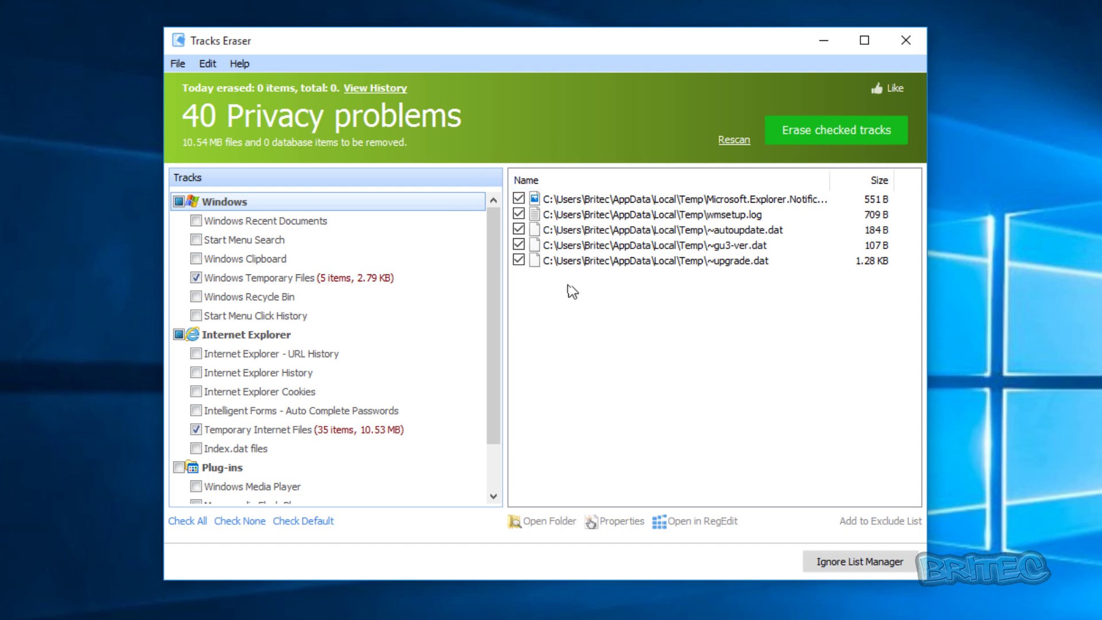
{"action": "left_click_drag", "start_coordinate": [488, 254], "coordinate": [504, 345]}
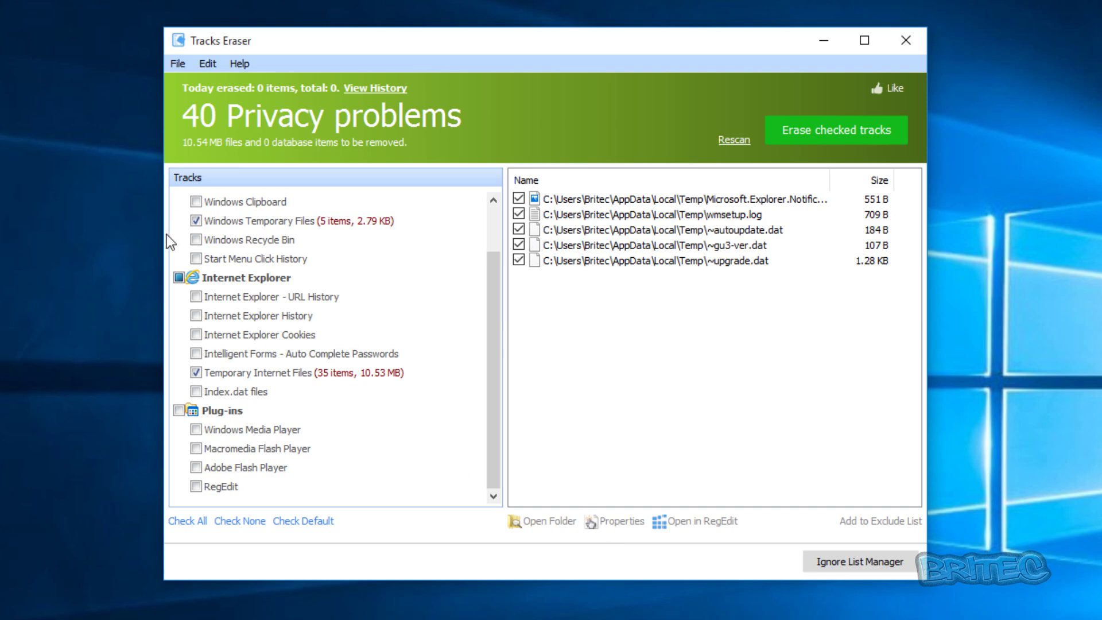
{"action": "left_click_drag", "start_coordinate": [495, 391], "coordinate": [480, 278]}
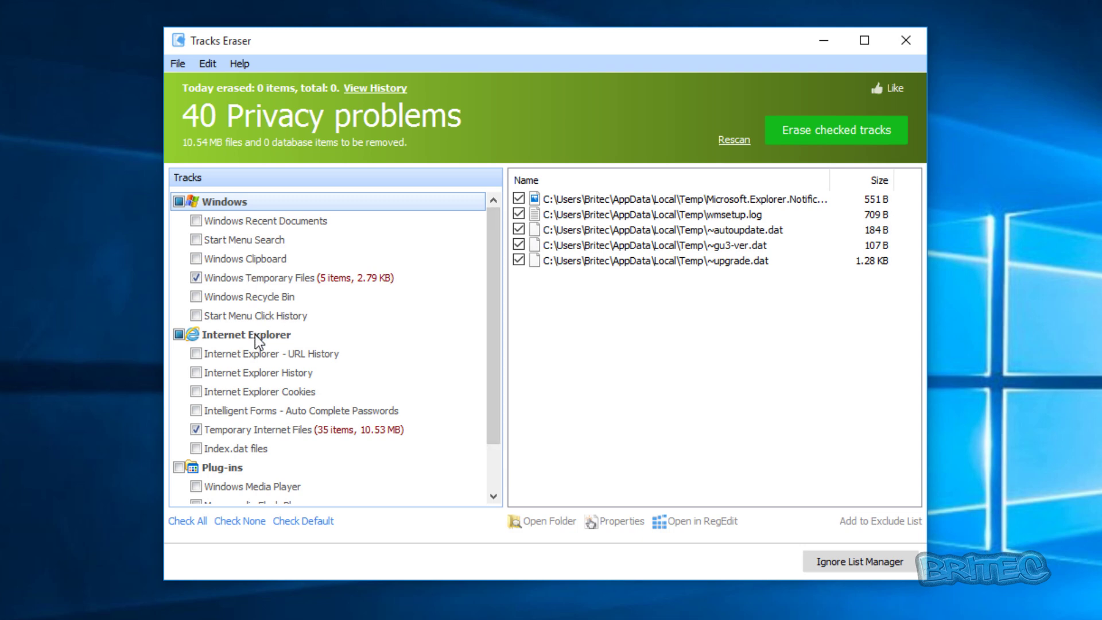
{"action": "left_click", "coordinate": [299, 279]}
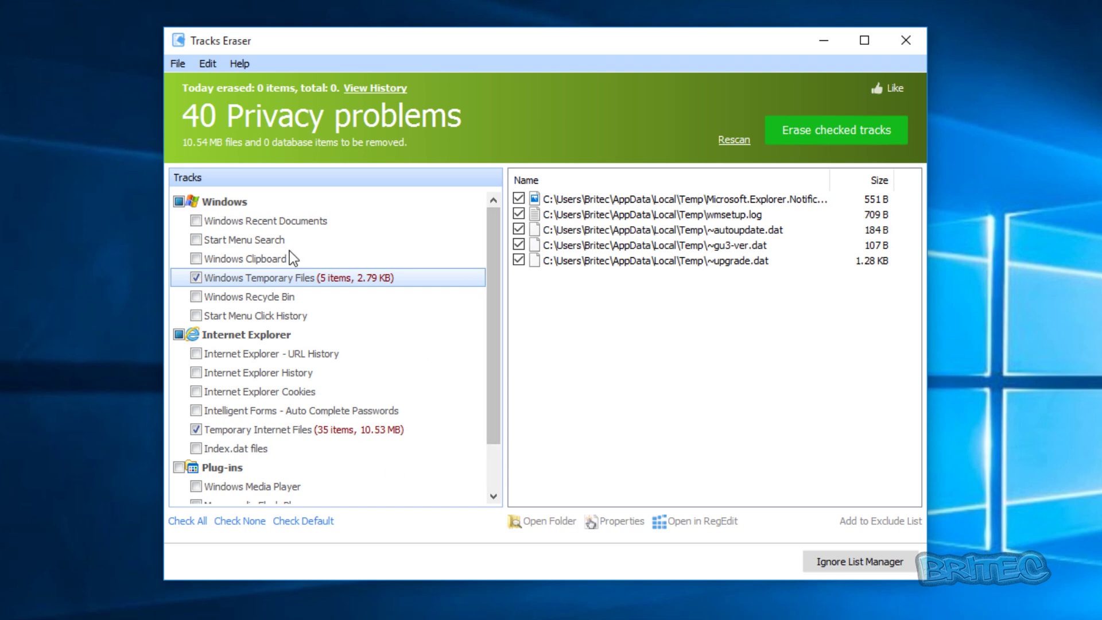
{"action": "scroll", "coordinate": [467, 253], "scroll_direction": "down", "scroll_amount": 1}
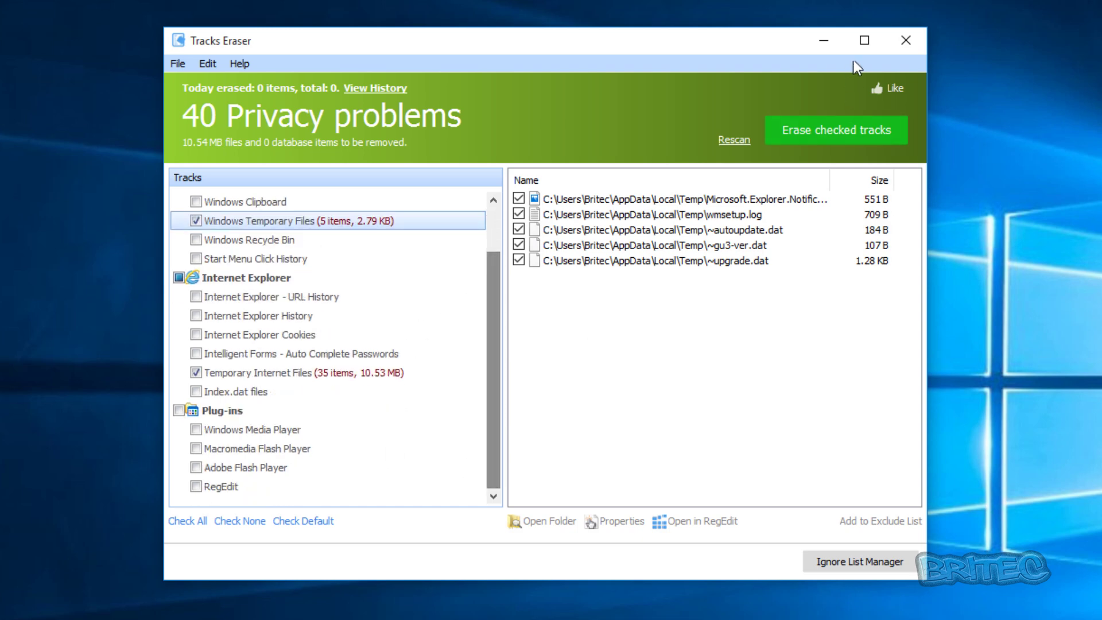
{"action": "left_click", "coordinate": [901, 42]}
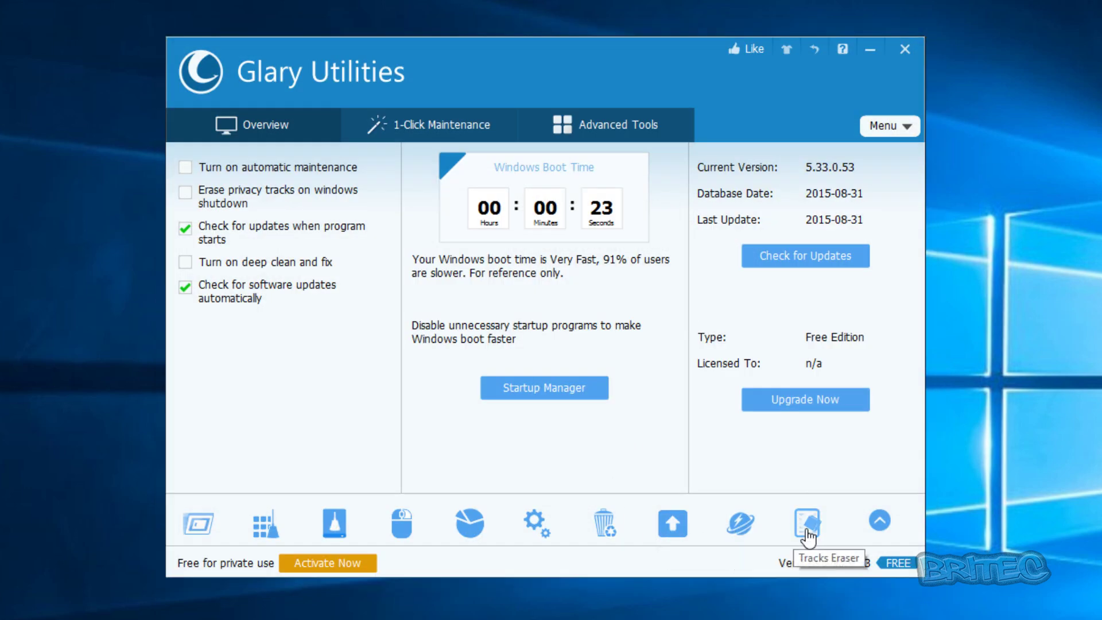
- Expand the extra tools panel and launch Registry Defrag, then cancel its wizard
{"action": "left_click", "coordinate": [879, 524]}
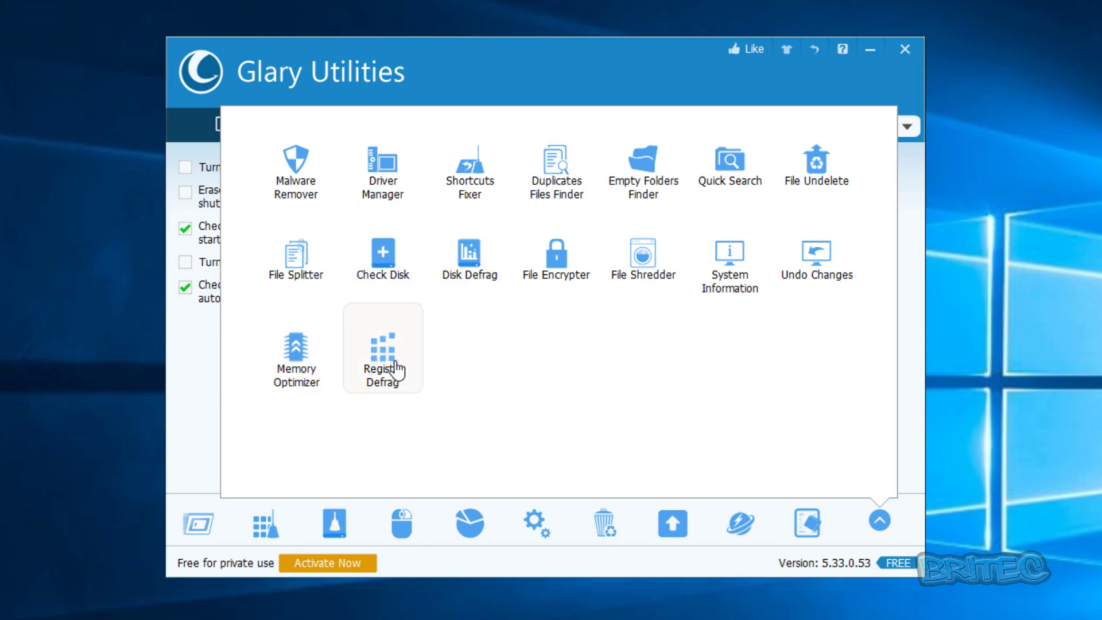
{"action": "left_click", "coordinate": [378, 356]}
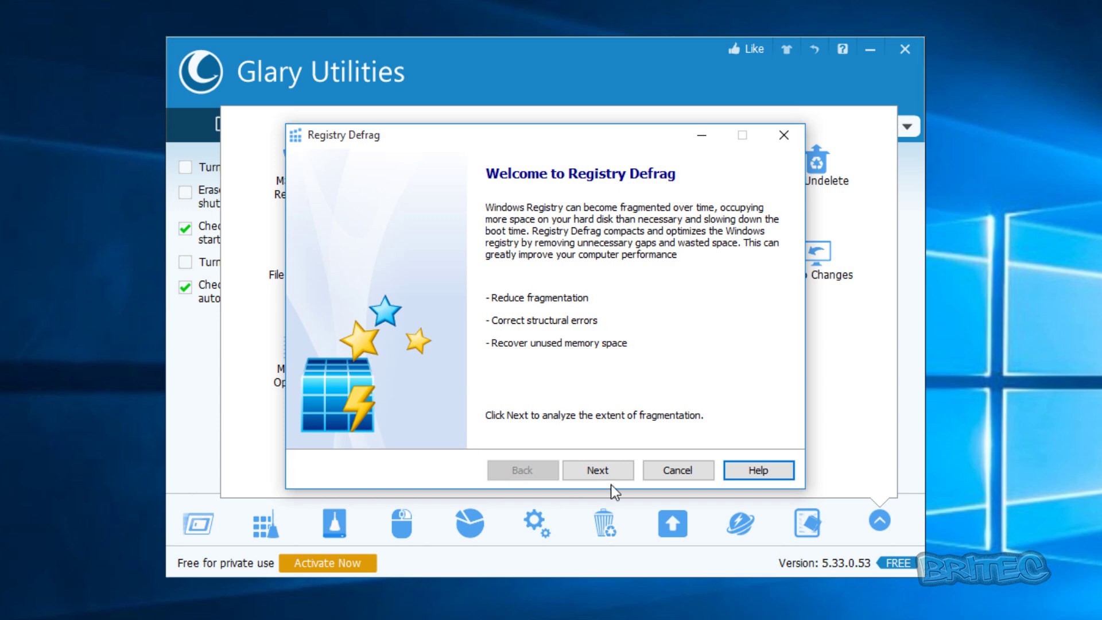
{"action": "left_click", "coordinate": [685, 473]}
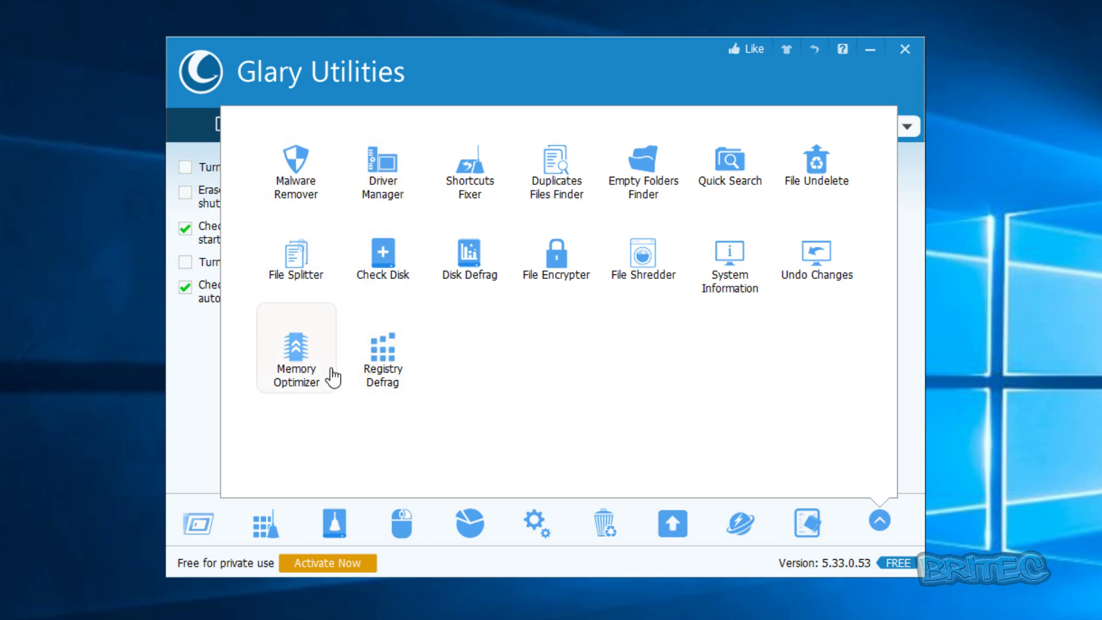
- Relaunch Registry Defrag and start the fragmentation analysis, then stop it at 41% and cancel
{"action": "left_click", "coordinate": [382, 362]}
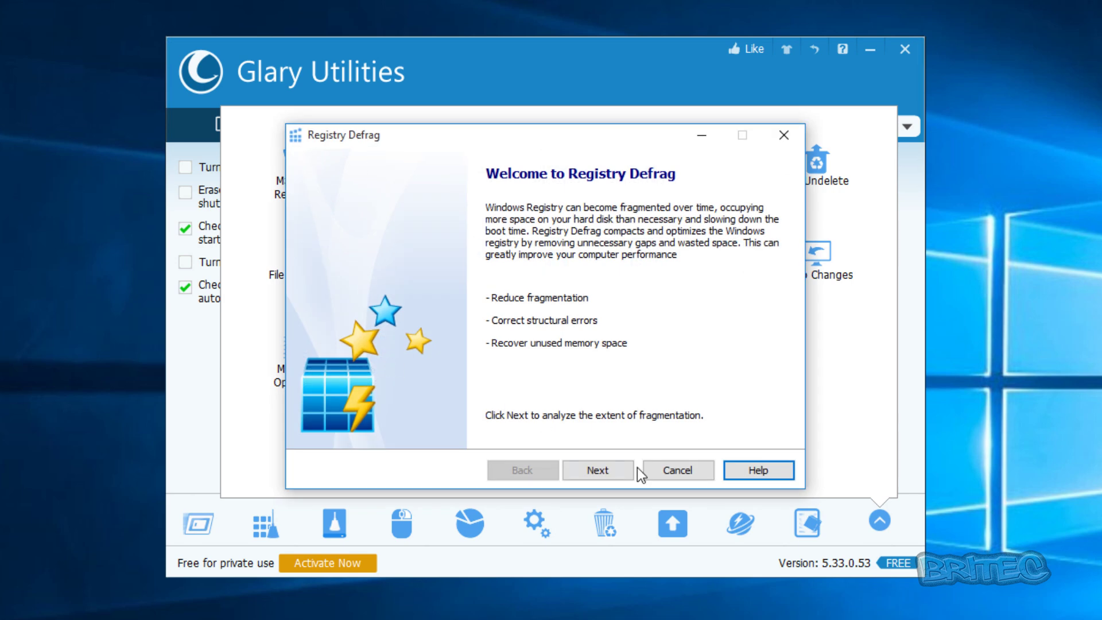
{"action": "left_click", "coordinate": [598, 470]}
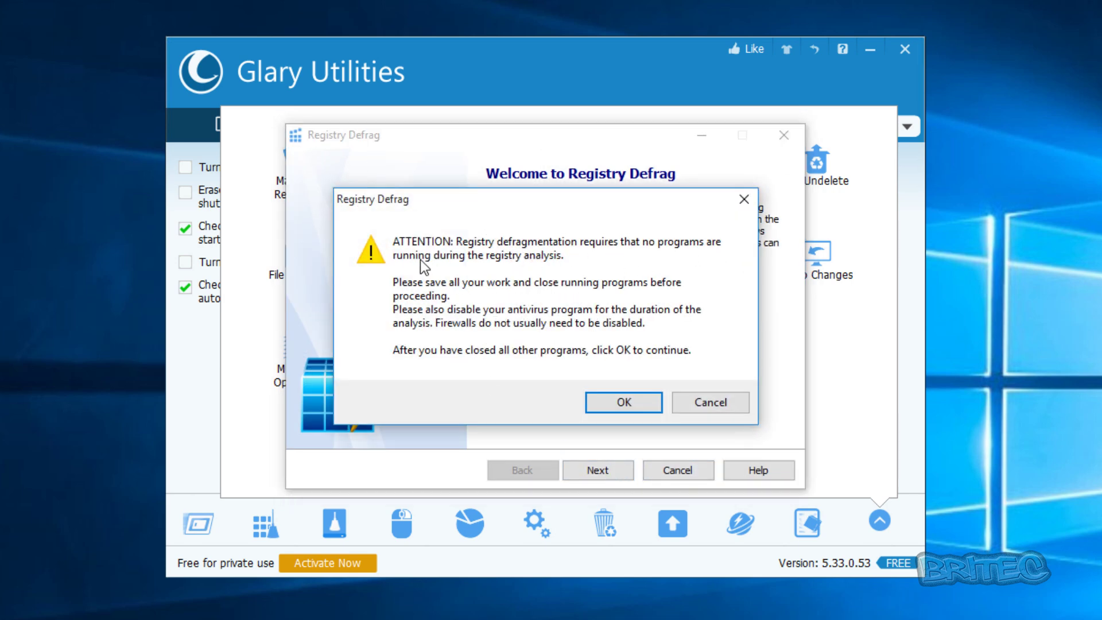
{"action": "left_click", "coordinate": [619, 408]}
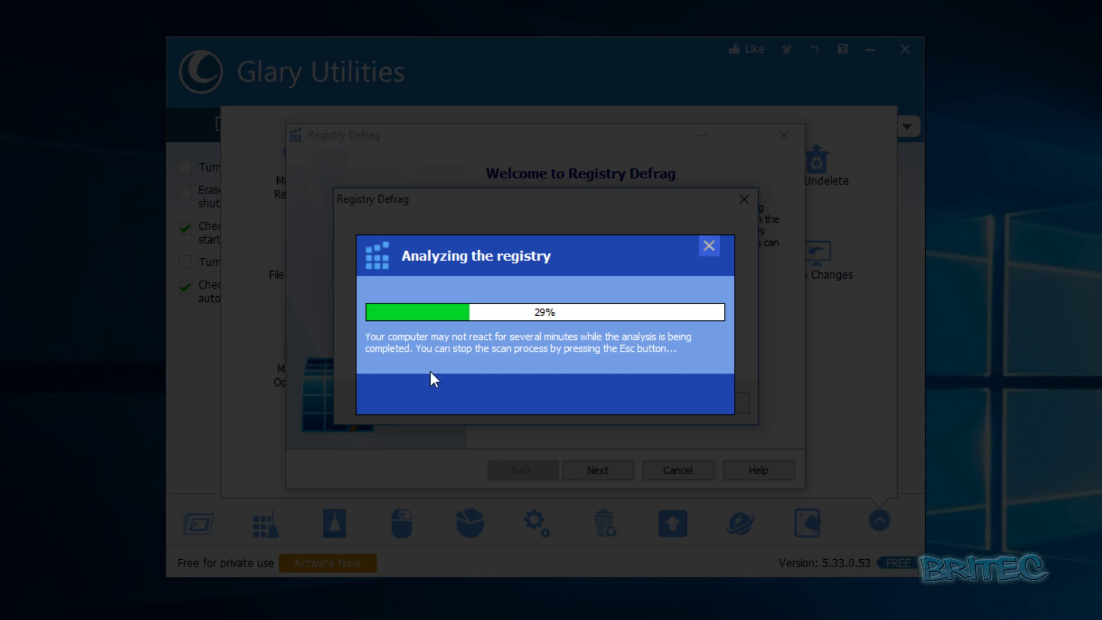
{"action": "left_click", "coordinate": [711, 243]}
{"action": "left_click", "coordinate": [659, 471]}
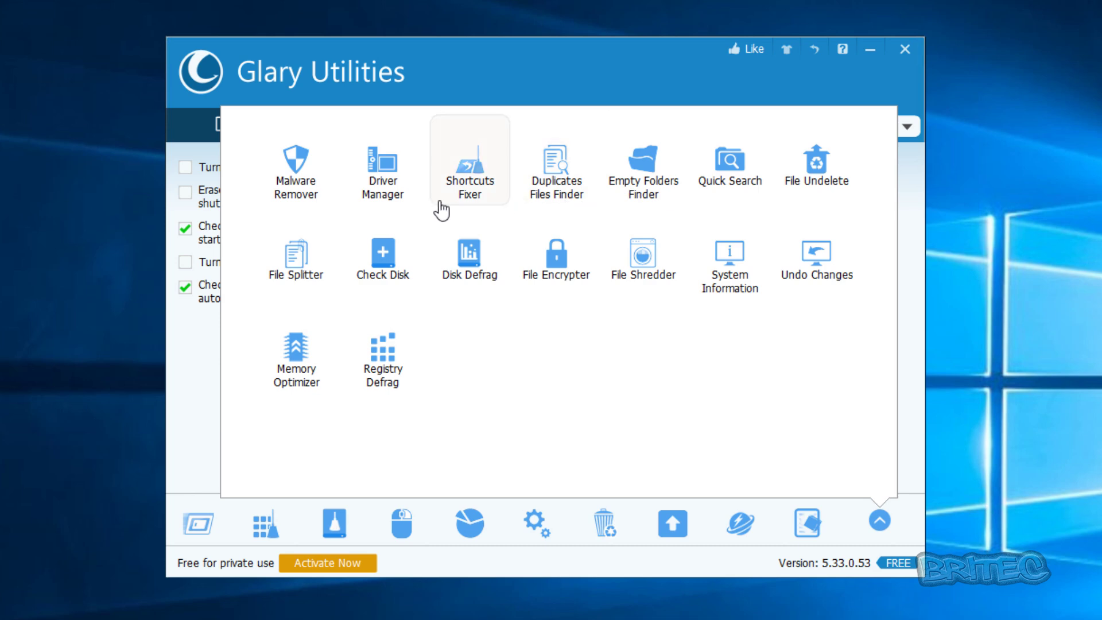
- Collapse the extra tools panel and view the 1-Click Maintenance, Advanced Tools and Overview pages
{"action": "left_click", "coordinate": [879, 522]}
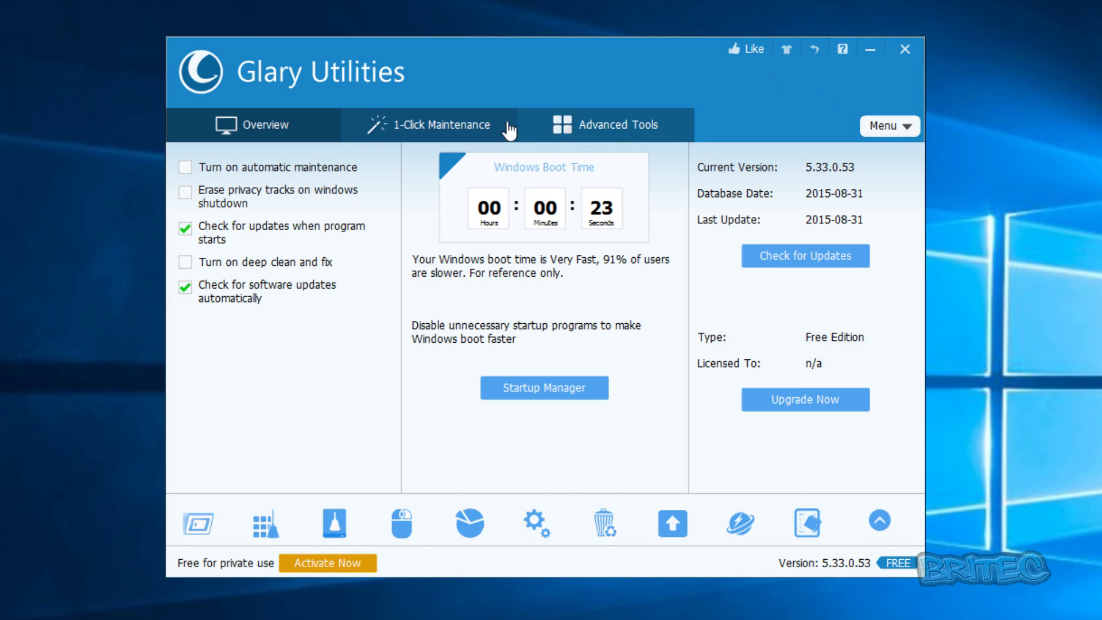
{"action": "left_click", "coordinate": [436, 123]}
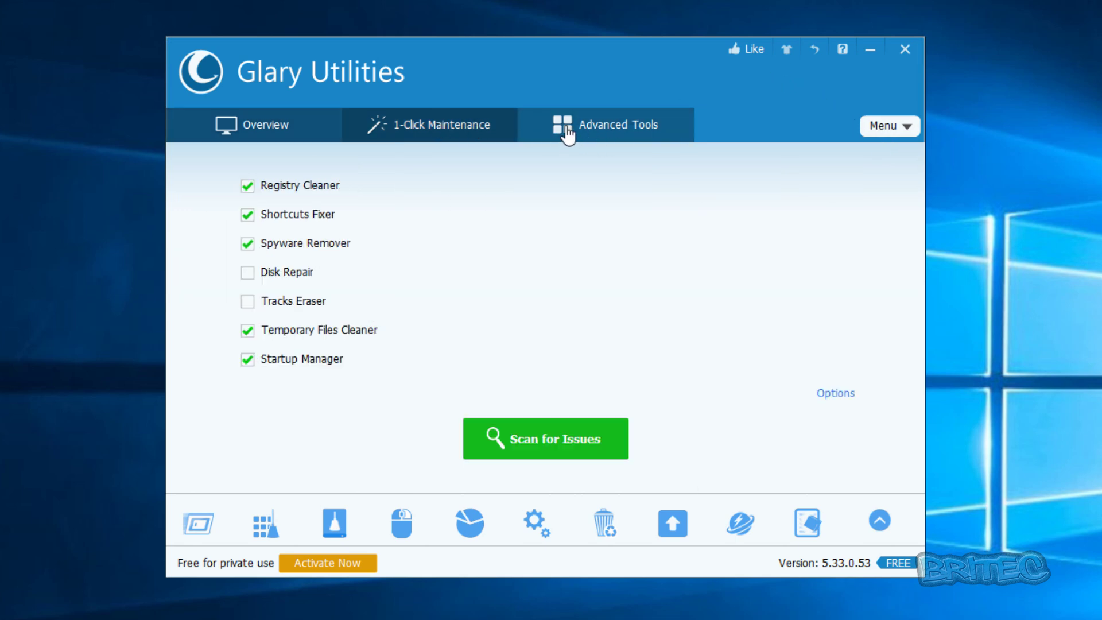
{"action": "left_click", "coordinate": [597, 133]}
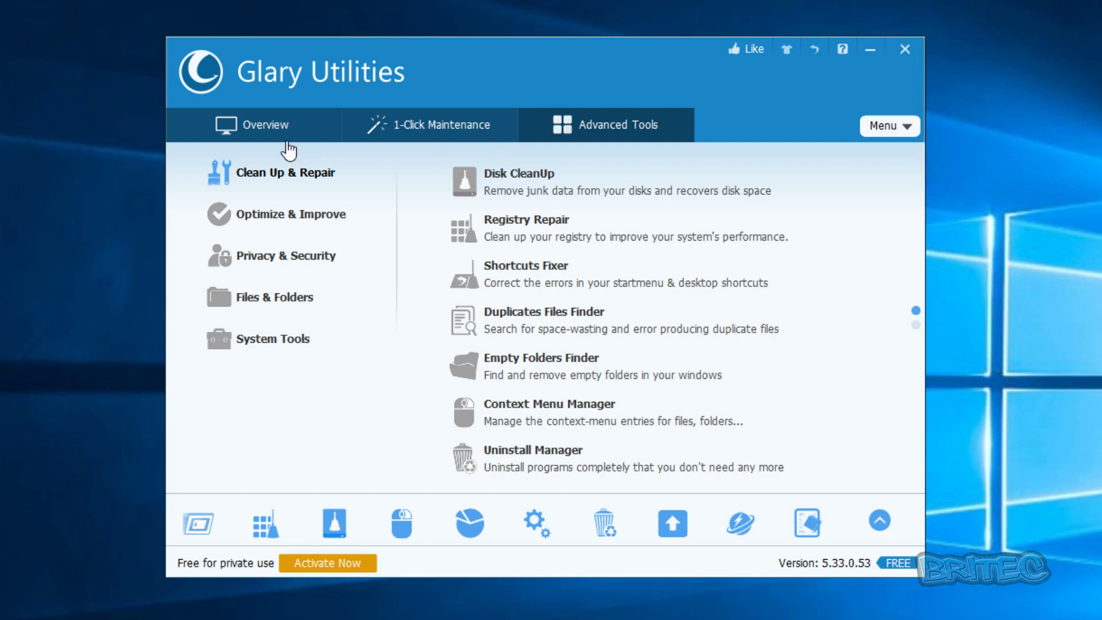
{"action": "left_click", "coordinate": [269, 135]}
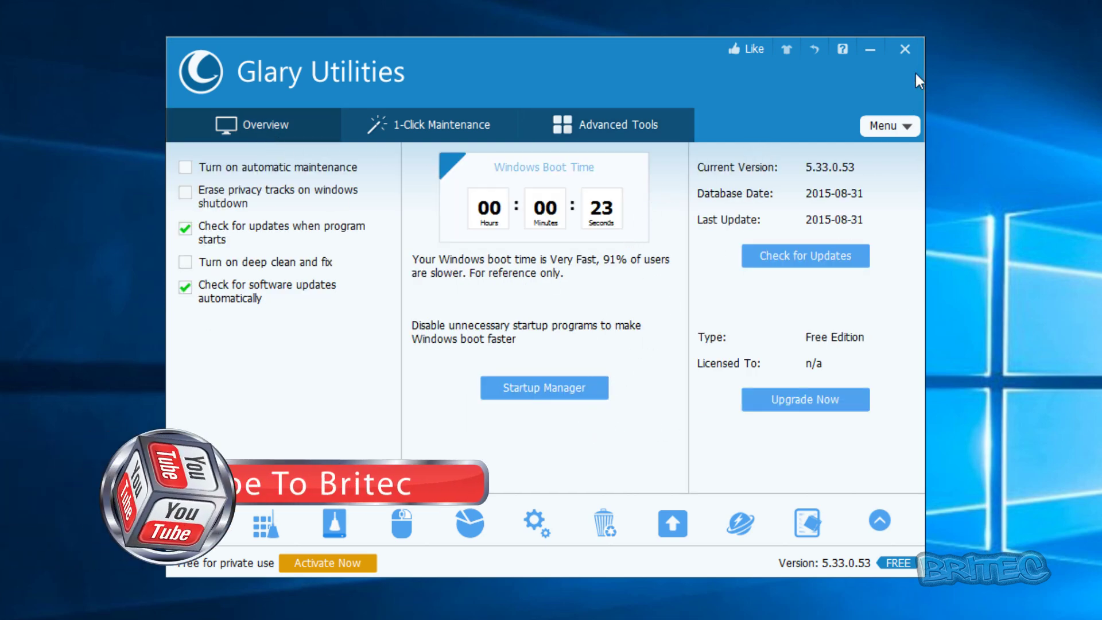
- View the License Manager for the Pro upgrade, dismiss it, and quit Glary Utilities
{"action": "left_click", "coordinate": [815, 403]}
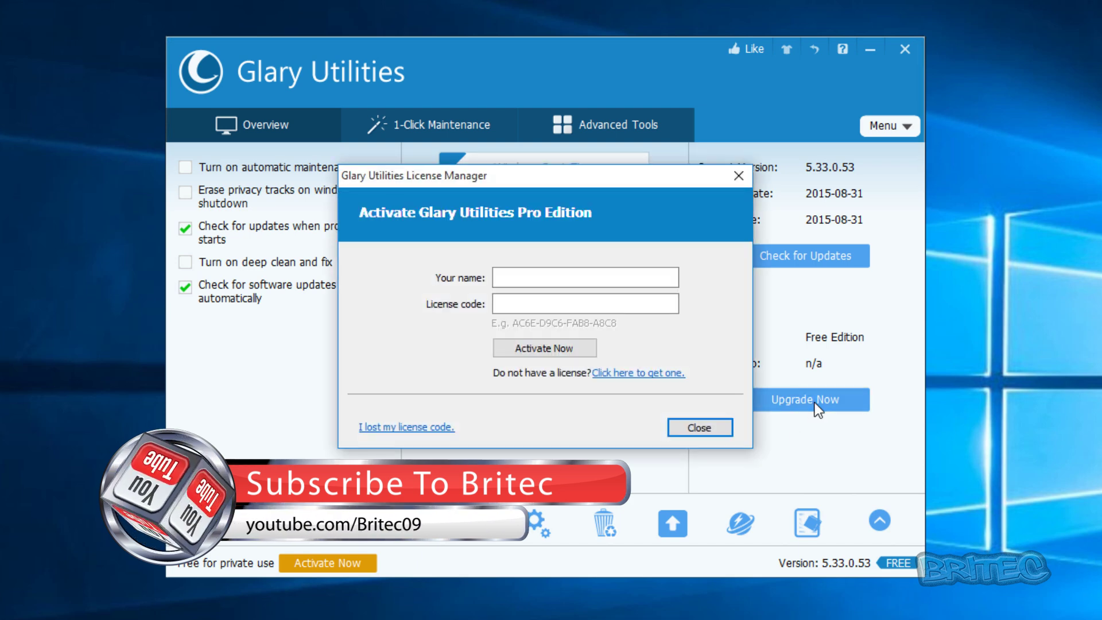
{"action": "left_click", "coordinate": [707, 423]}
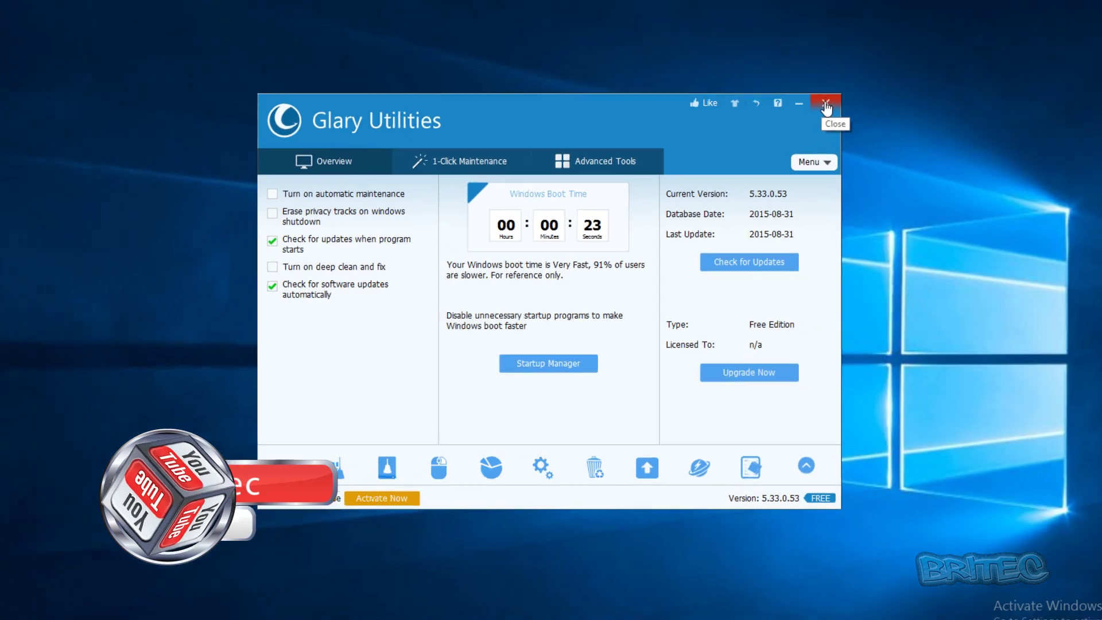
{"action": "left_click", "coordinate": [886, 62]}
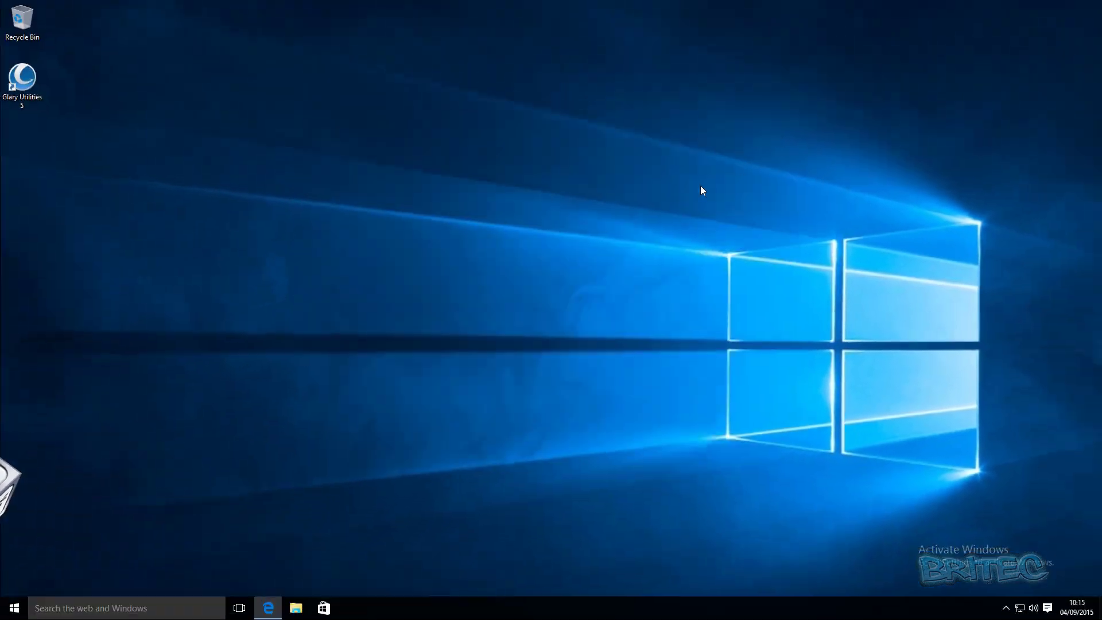